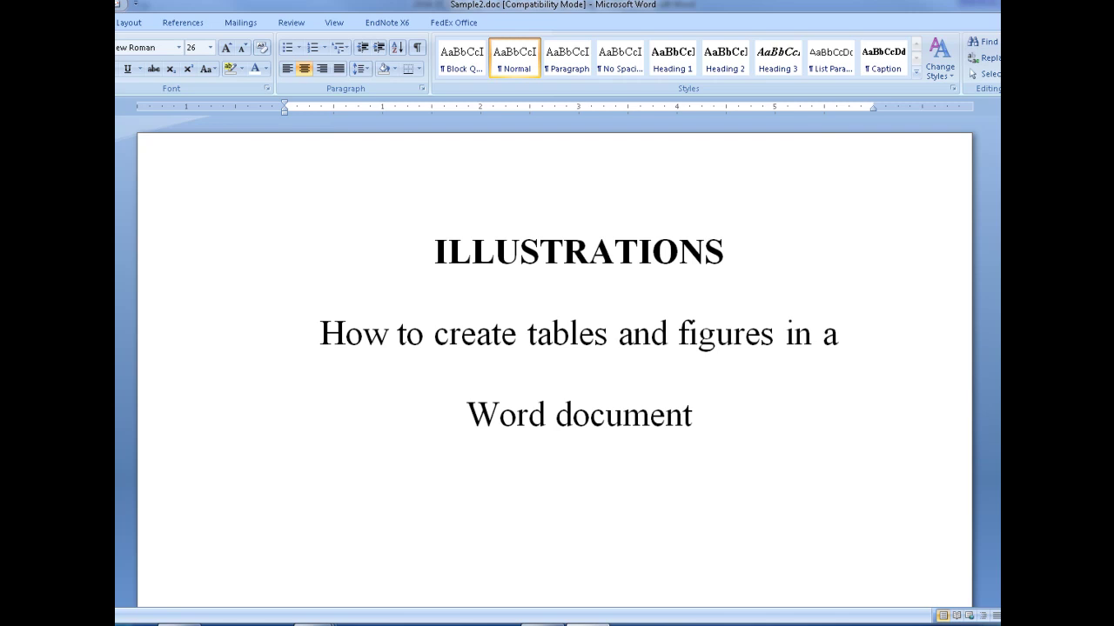
- Look through the dissertation's front matter from the title page and contents to the Illustrations page
scroll(460, 331, "down", 5)
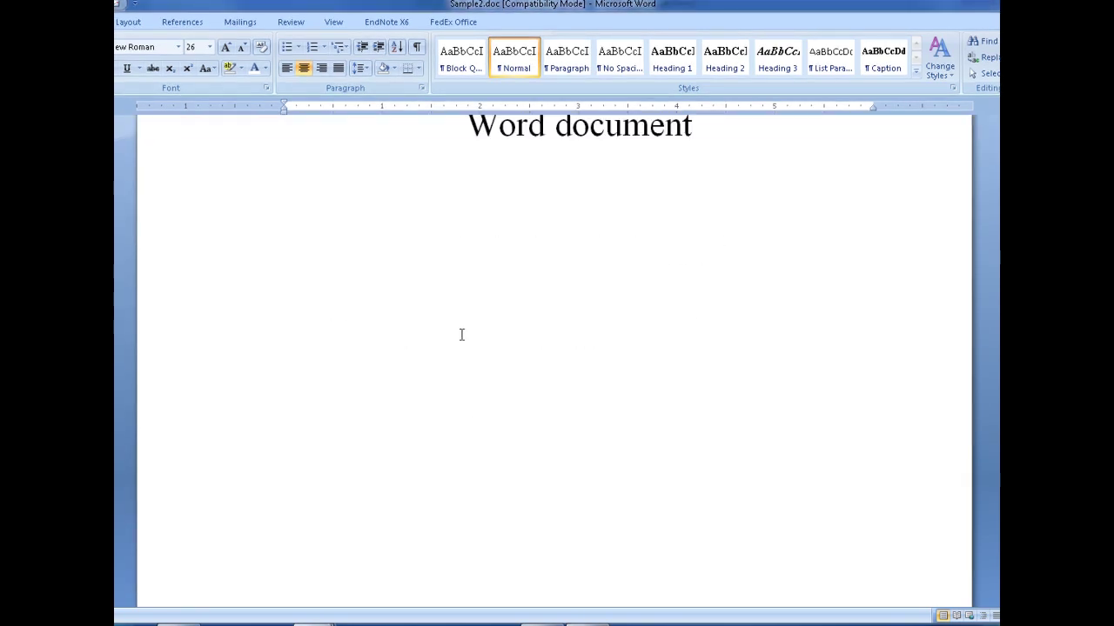
scroll(462, 339, "down", 10)
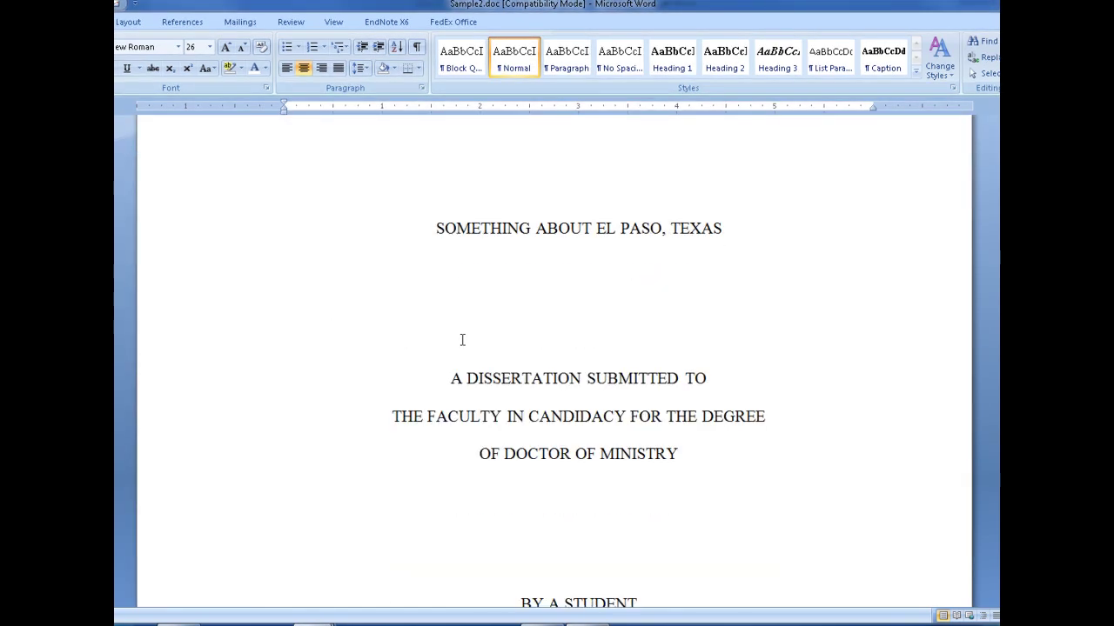
scroll(459, 347, "down", 10)
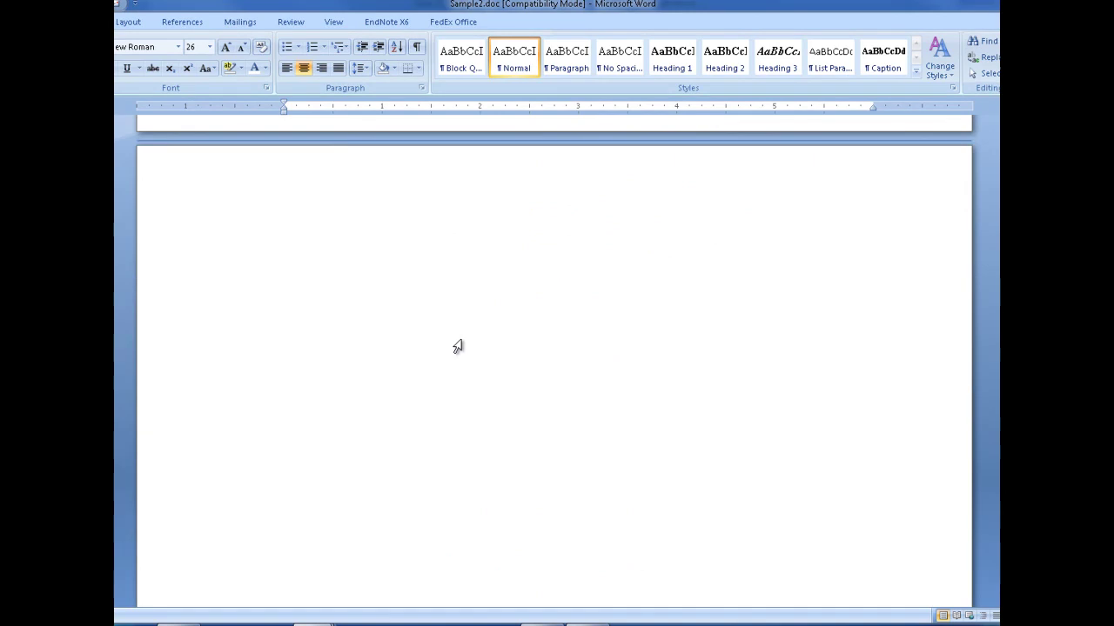
scroll(460, 344, "down", 10)
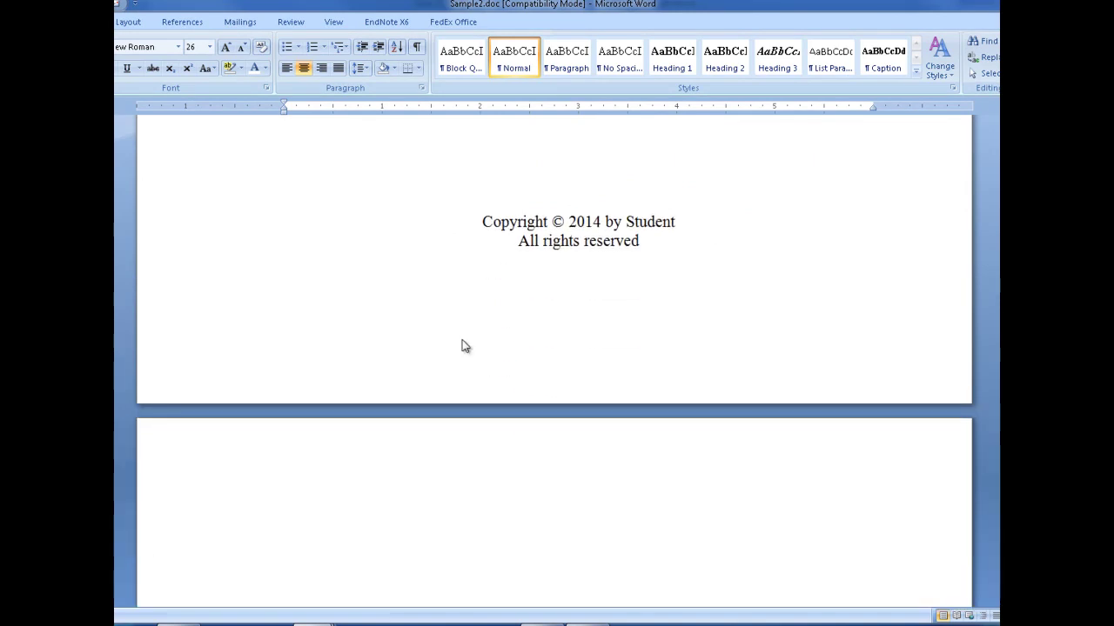
scroll(463, 341, "down", 10)
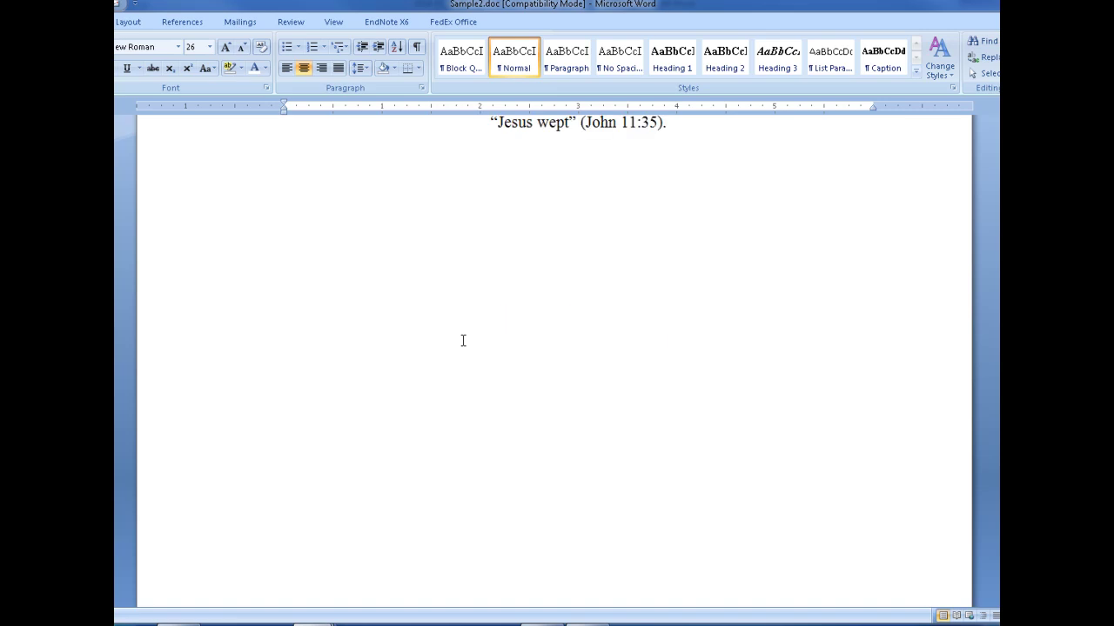
scroll(462, 340, "down", 10)
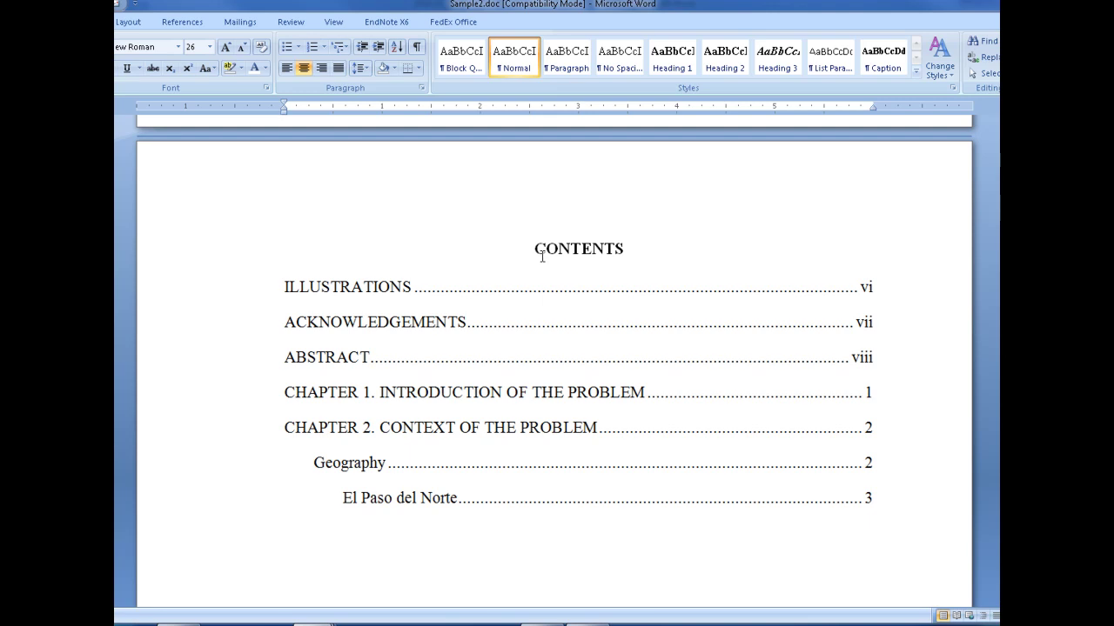
scroll(542, 257, "down", 10)
scroll(542, 256, "down", 12)
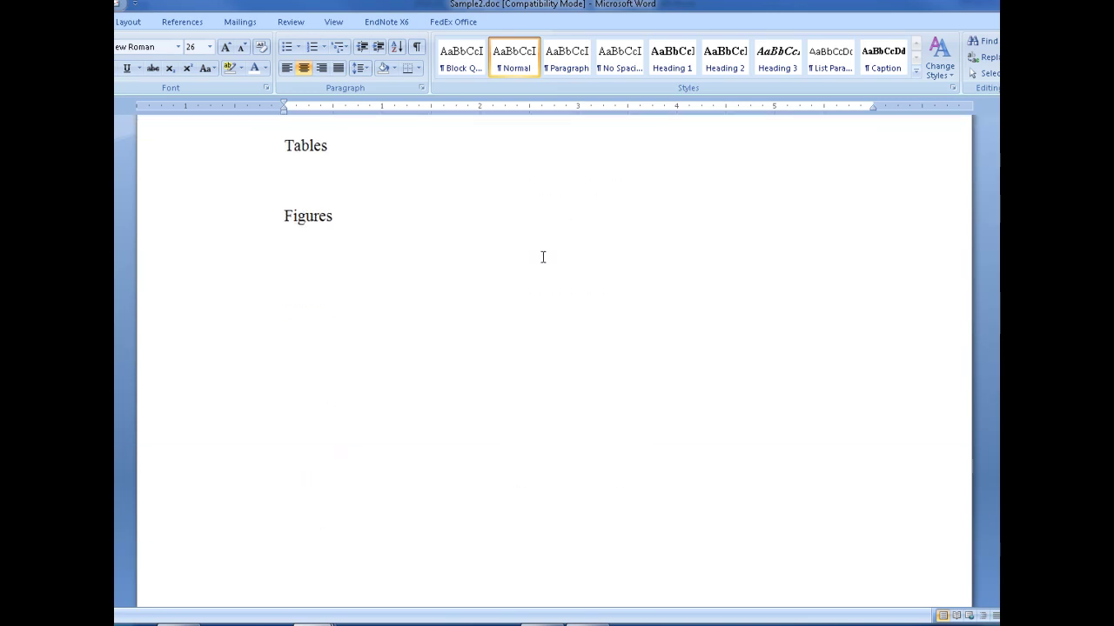
scroll(542, 257, "up", 2)
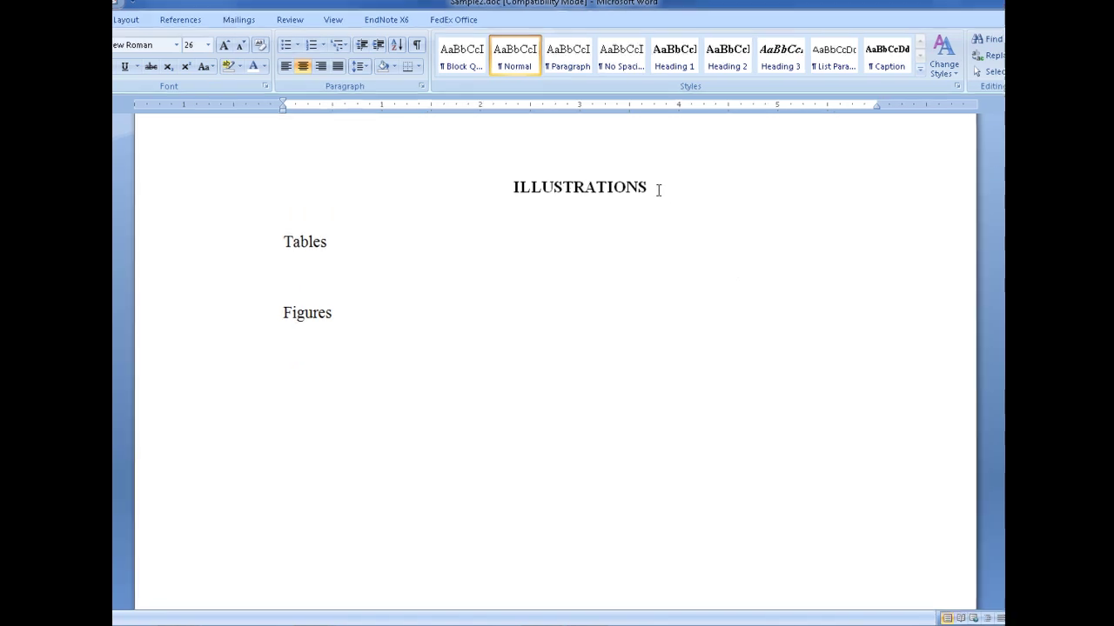
left_click(666, 188)
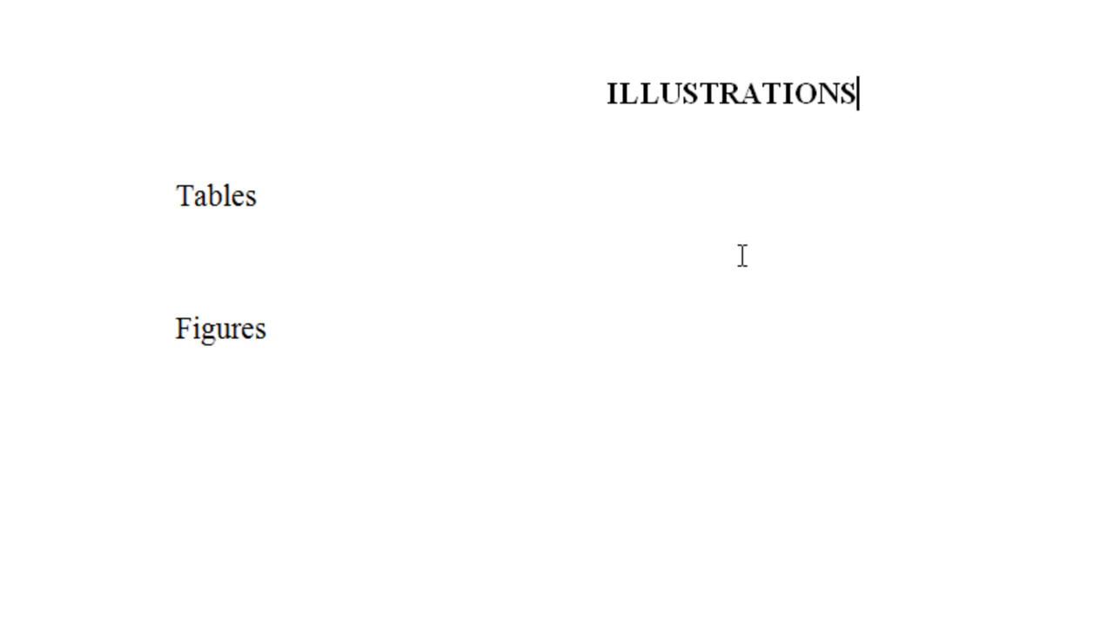
- Start a table of figures on the blank line under the Tables heading and open its style's paragraph formatting for editing
left_click(284, 199)
left_click(287, 332)
left_click(205, 261)
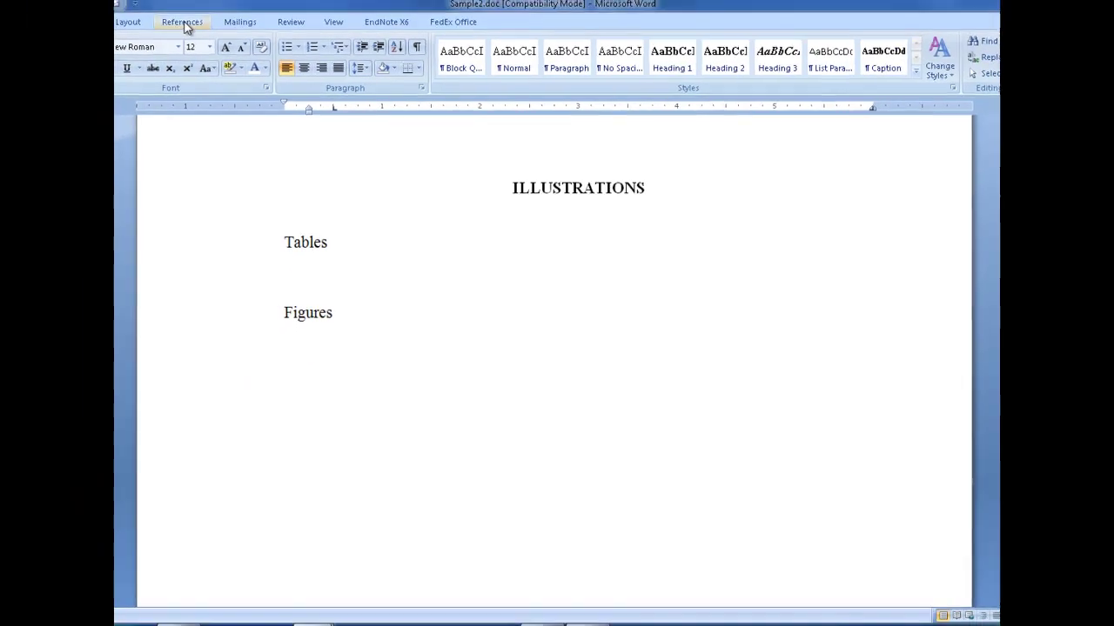
left_click(184, 24)
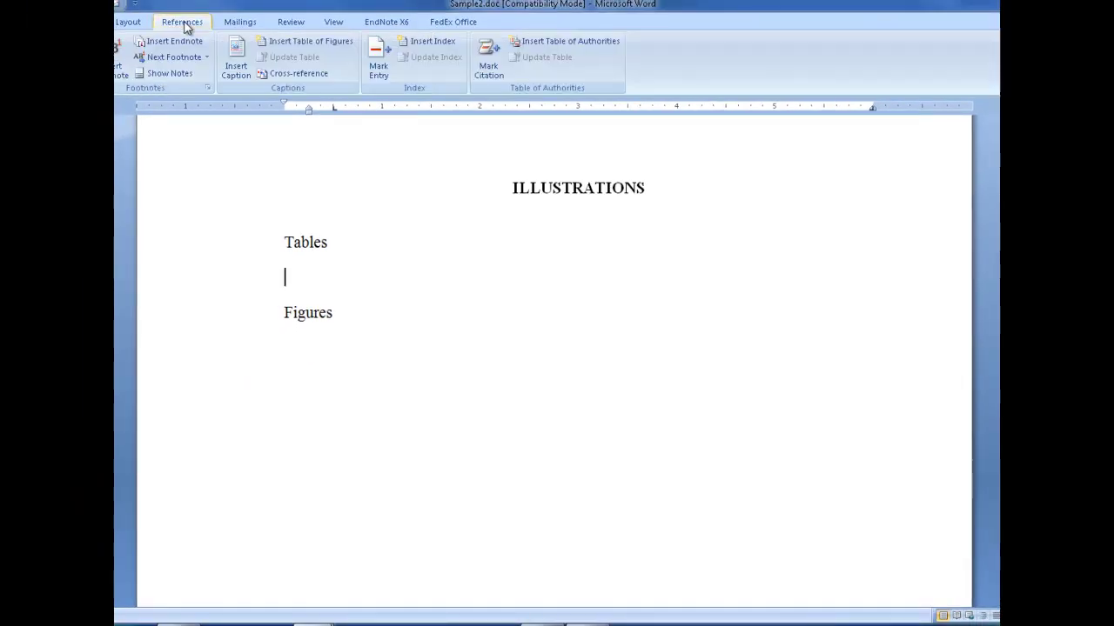
left_click(297, 41)
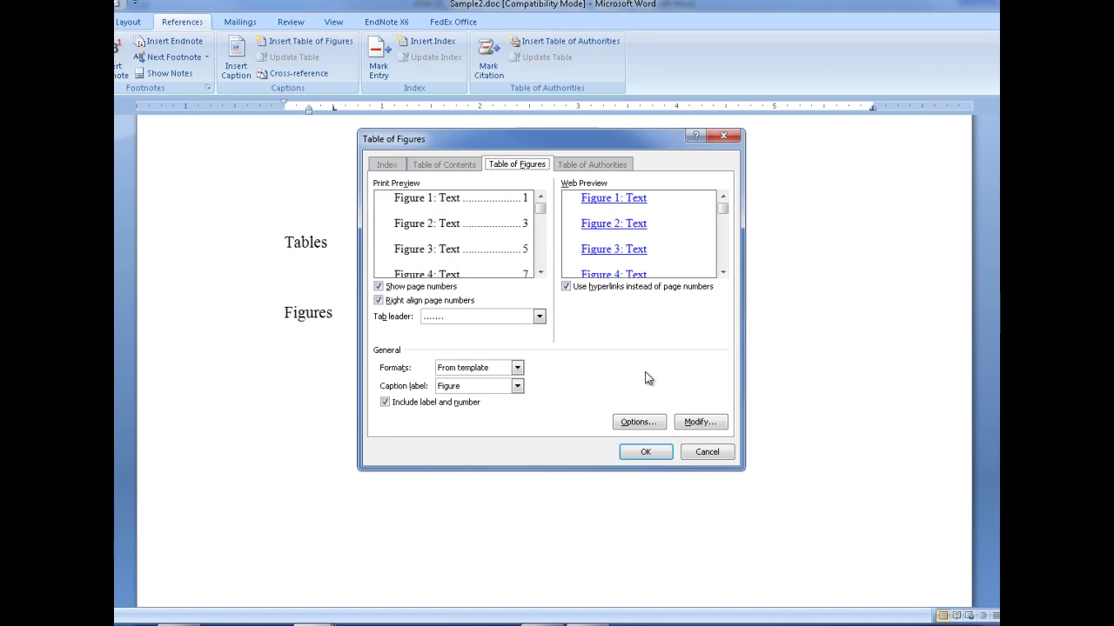
left_click(699, 425)
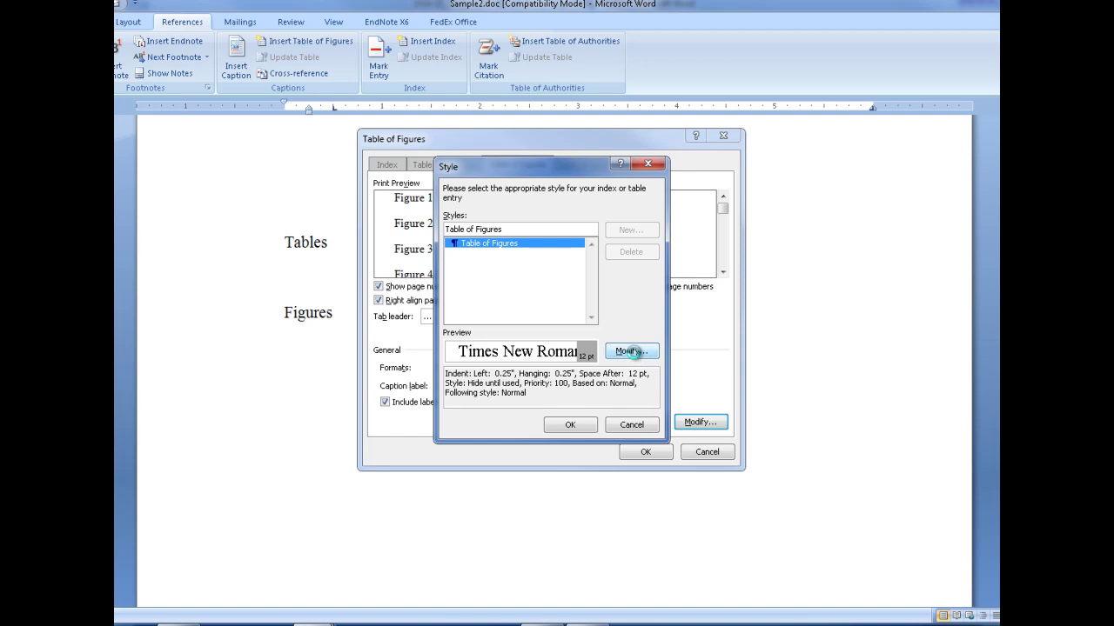
left_click(631, 352)
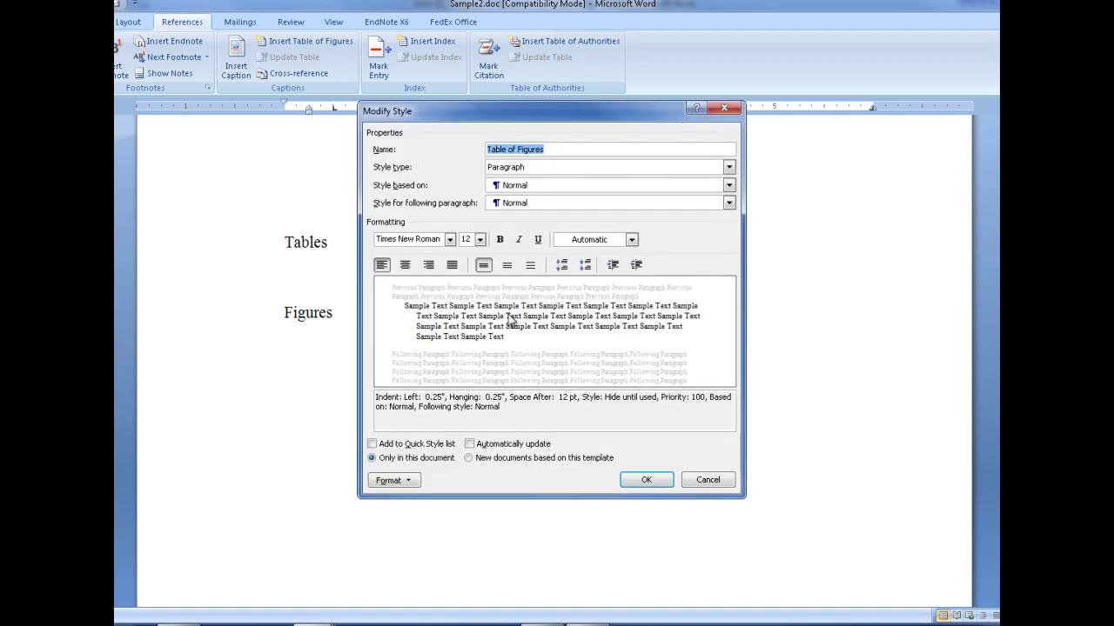
left_click(393, 480)
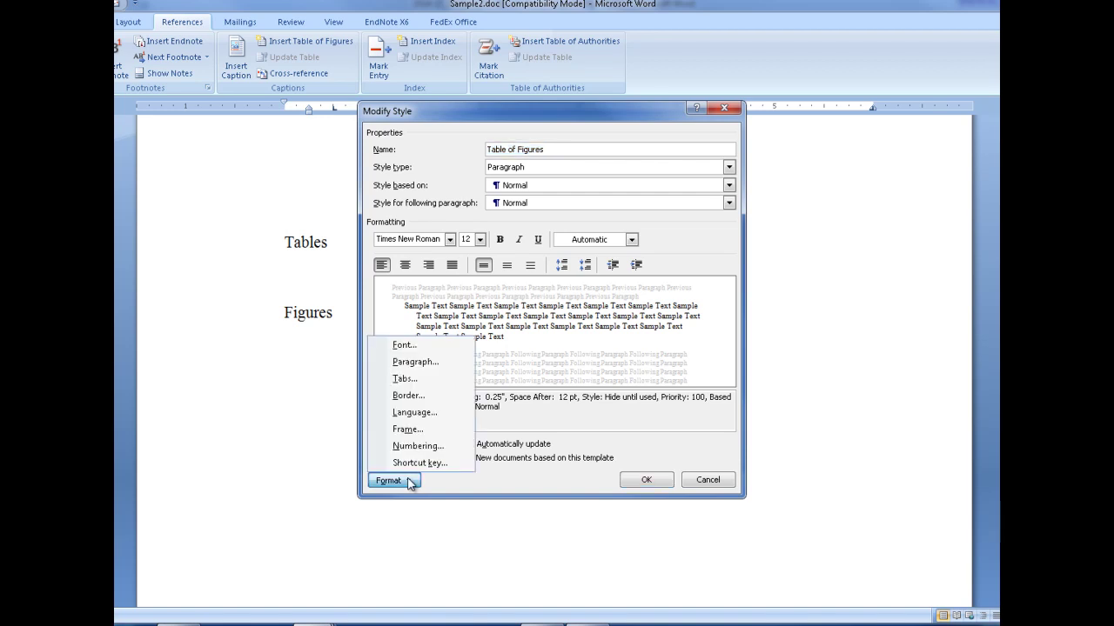
left_click(417, 364)
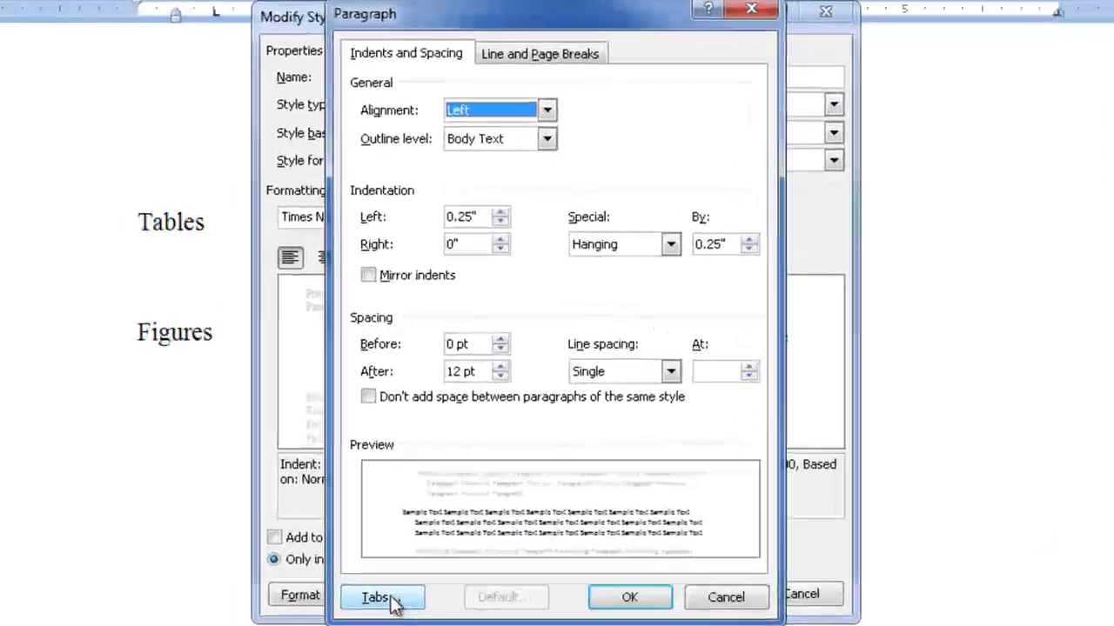
- Give the Table of Figures style a right-aligned 5.99" tab stop with dotted leader 2, and insert the list with the Figure caption label
left_click(391, 600)
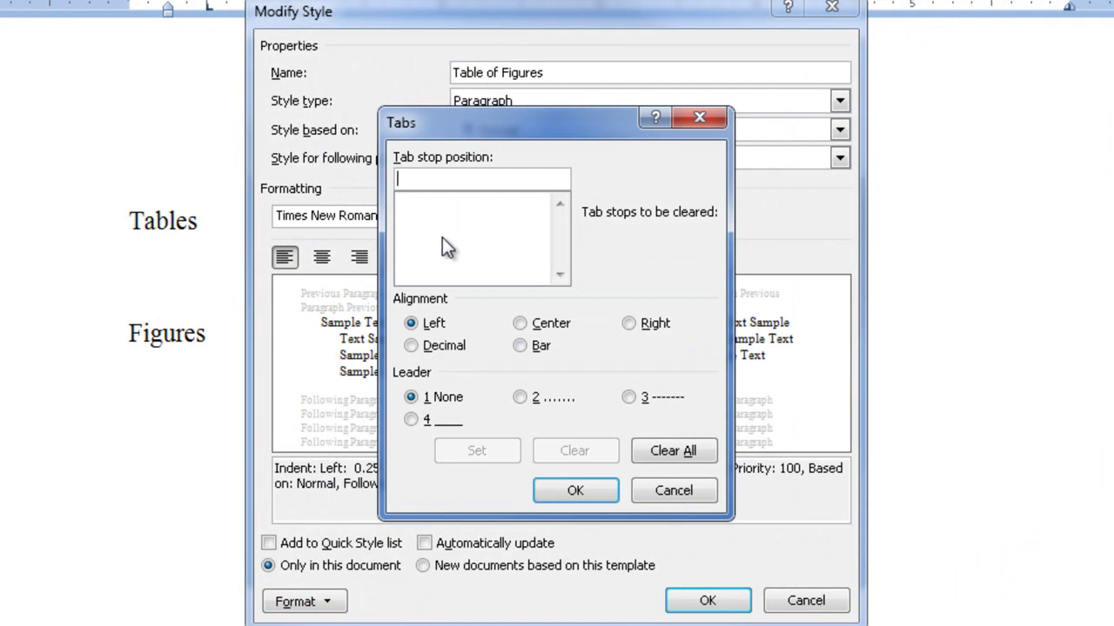
type("5.99")
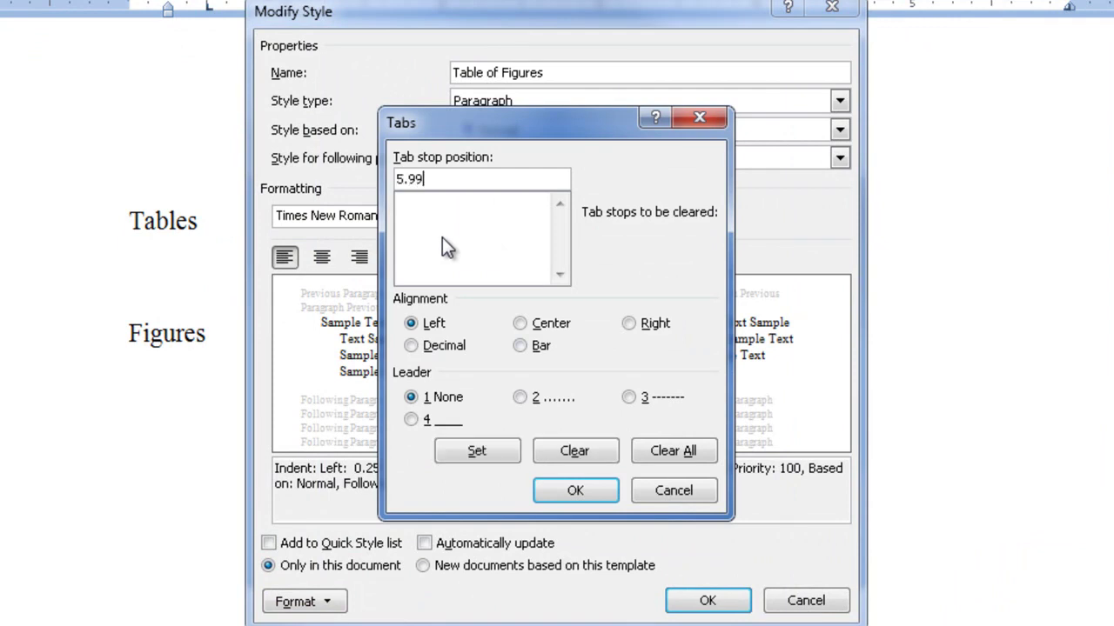
left_click(630, 328)
left_click(521, 399)
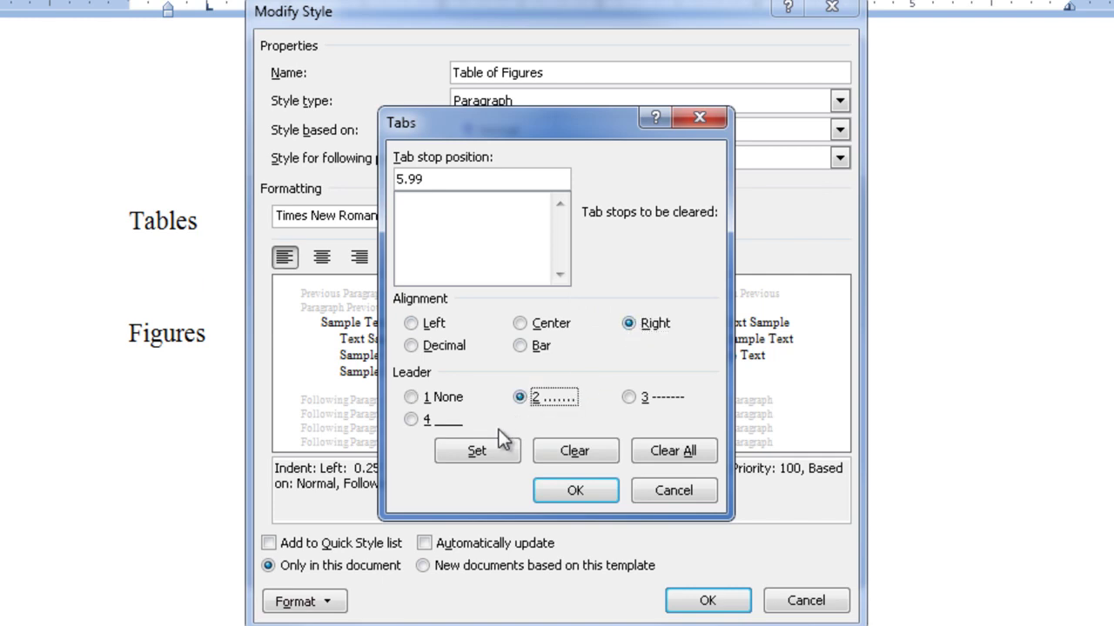
left_click(483, 449)
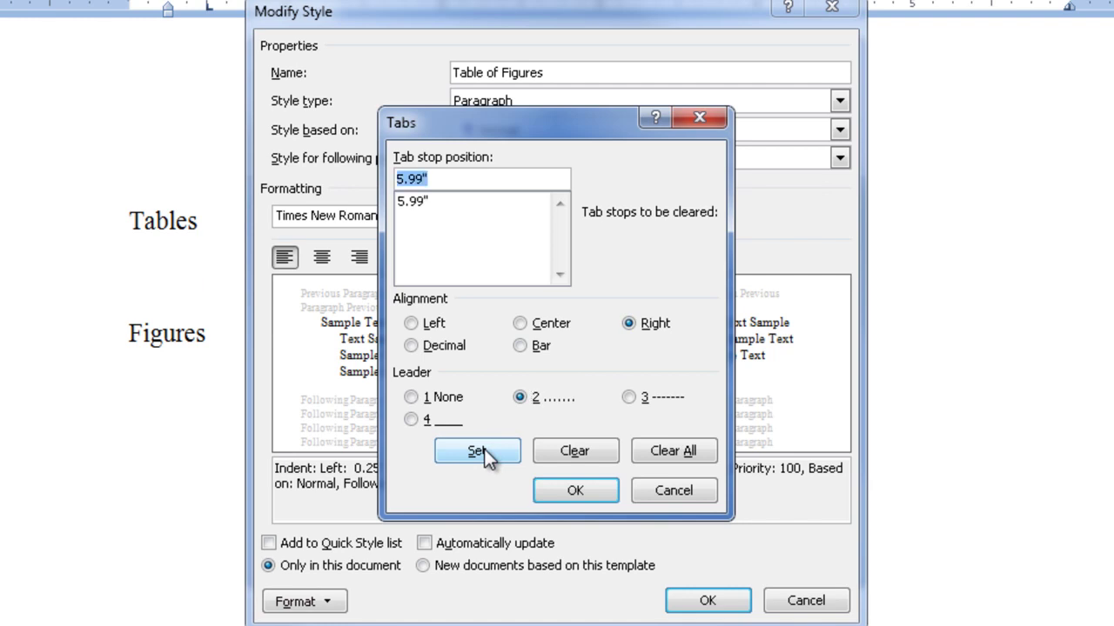
left_click(575, 489)
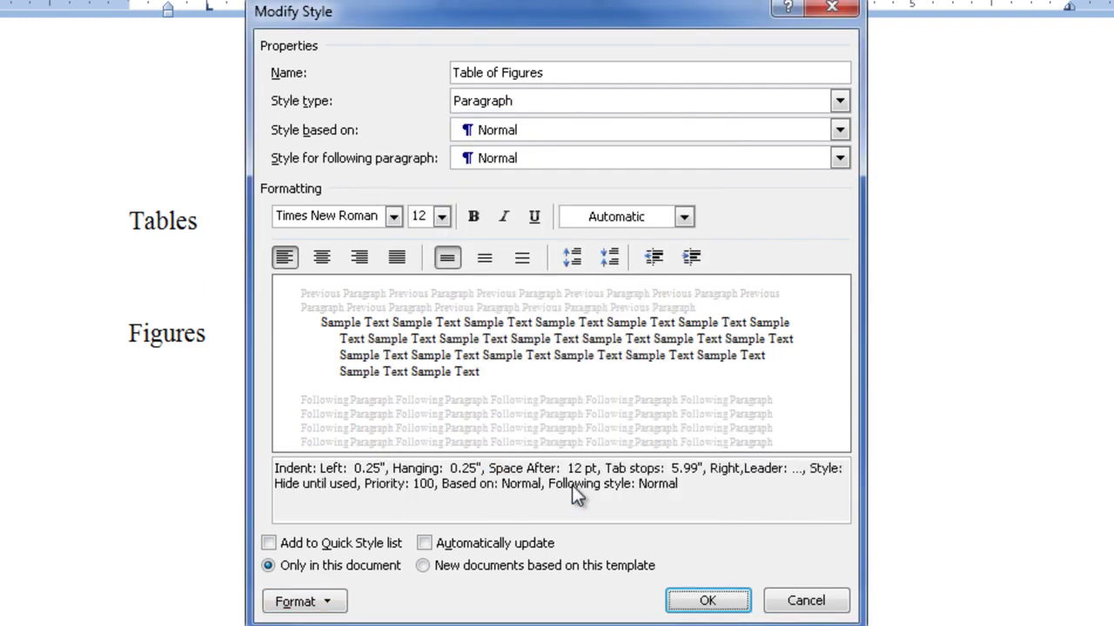
left_click(705, 601)
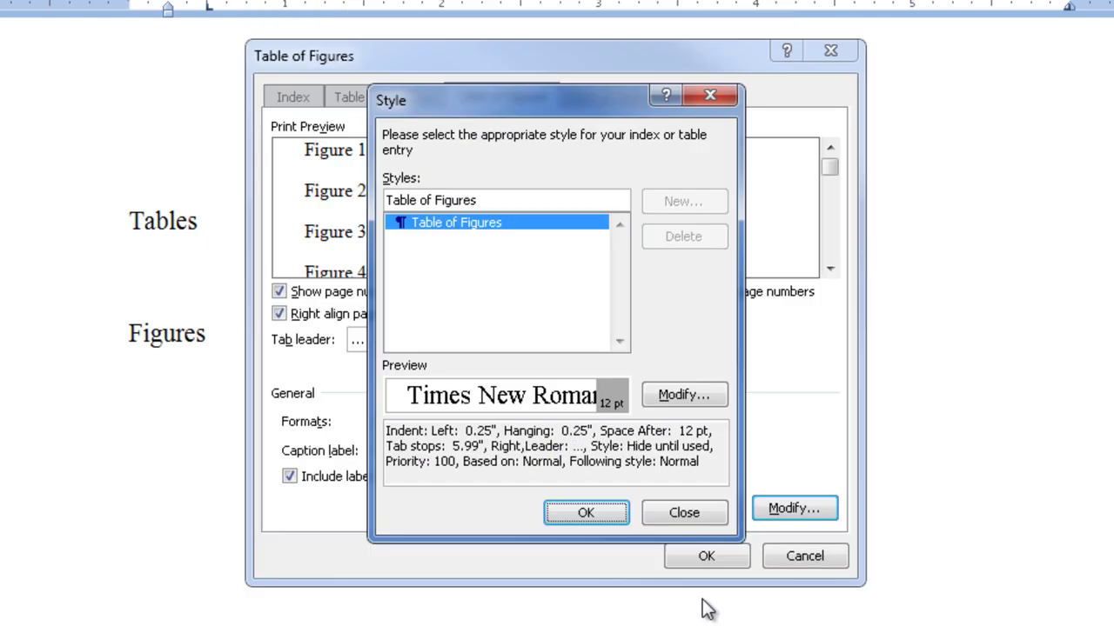
left_click(595, 512)
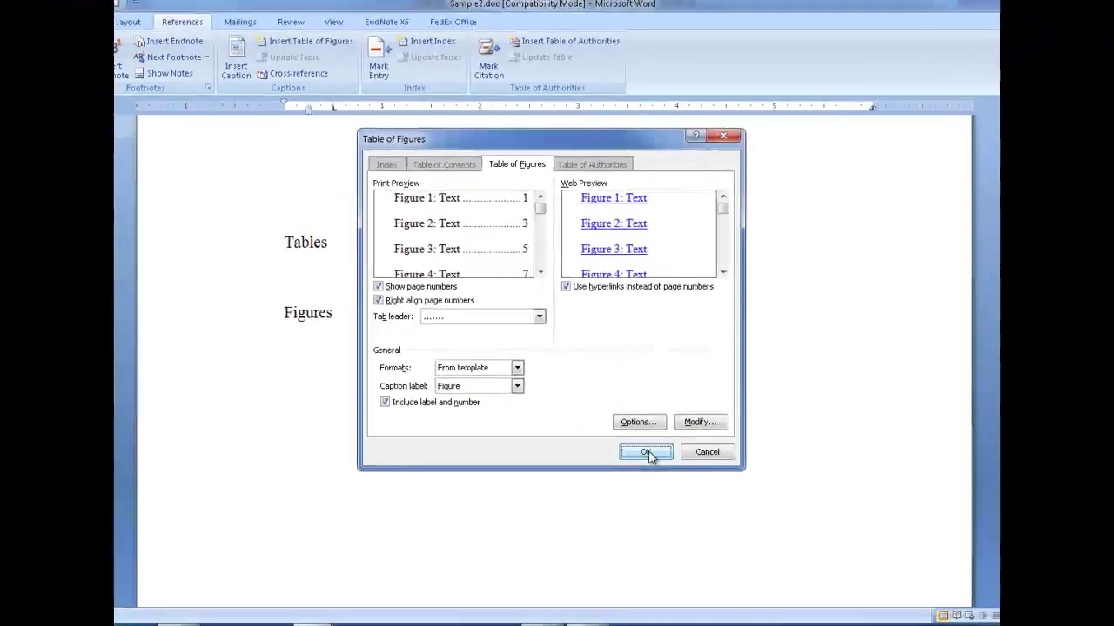
left_click(683, 511)
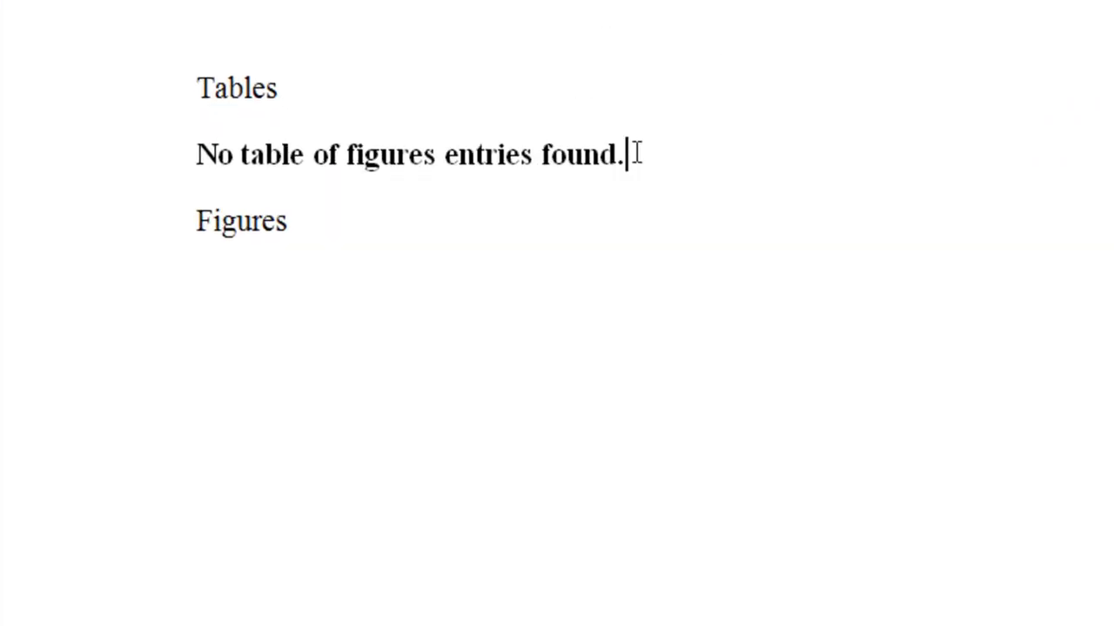
- Rename the first heading to Figures and the second to Tables, adding an empty line below the Tables heading
left_click(279, 88)
left_click_drag(279, 88, 200, 88)
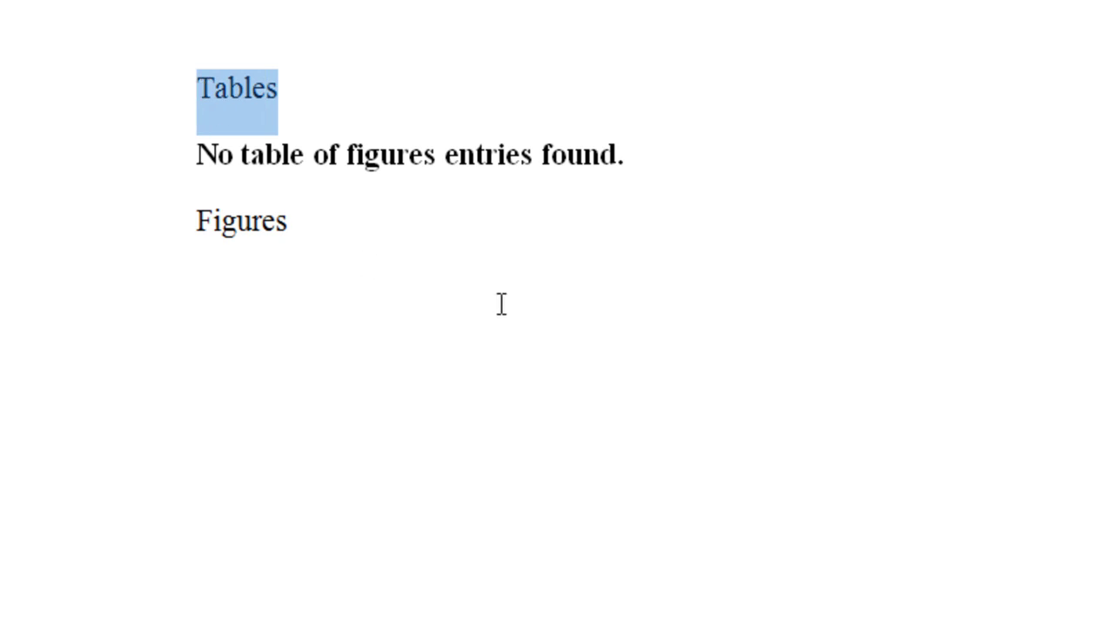
type("Figures")
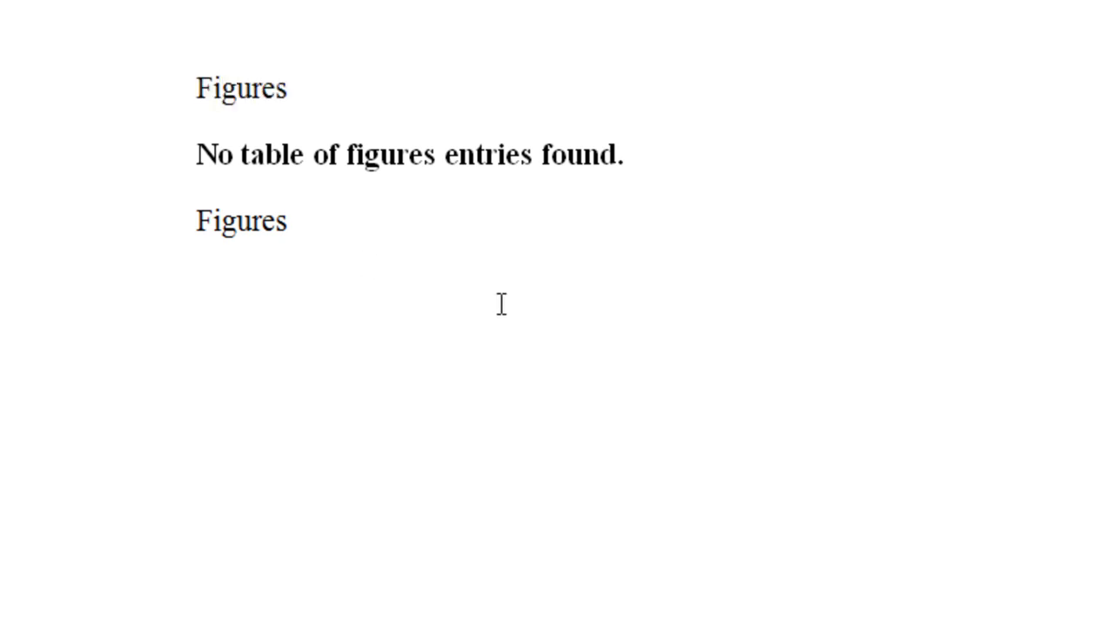
left_click_drag(276, 222, 204, 225)
type("Table")
key("Delete")
key("Return")
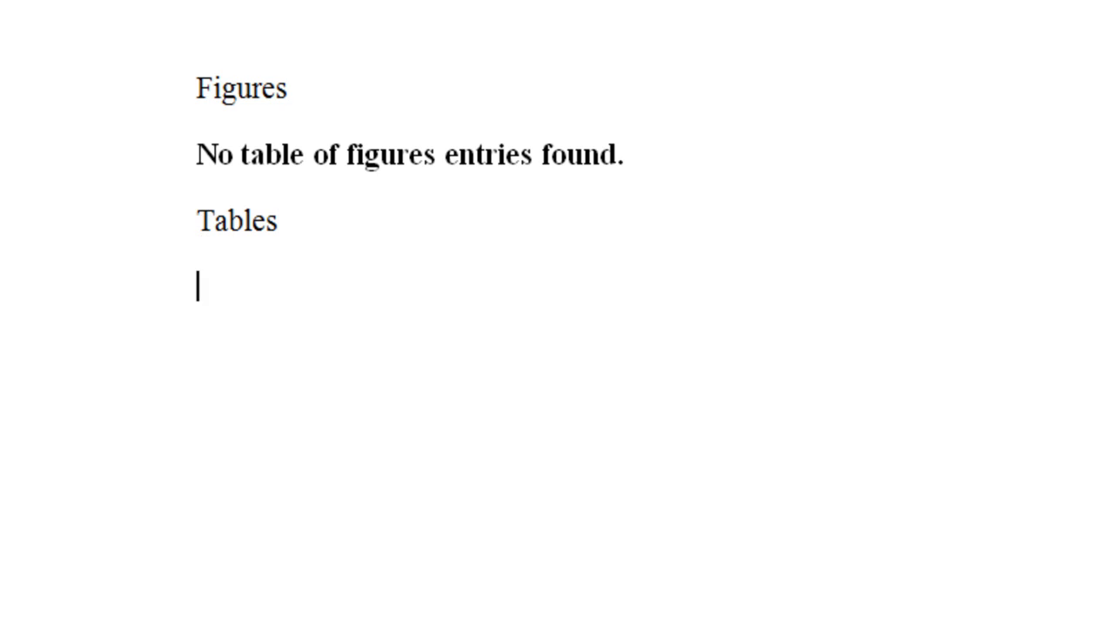
- Insert a table of figures with the Table caption label on the empty line under the Tables heading
left_click(302, 44)
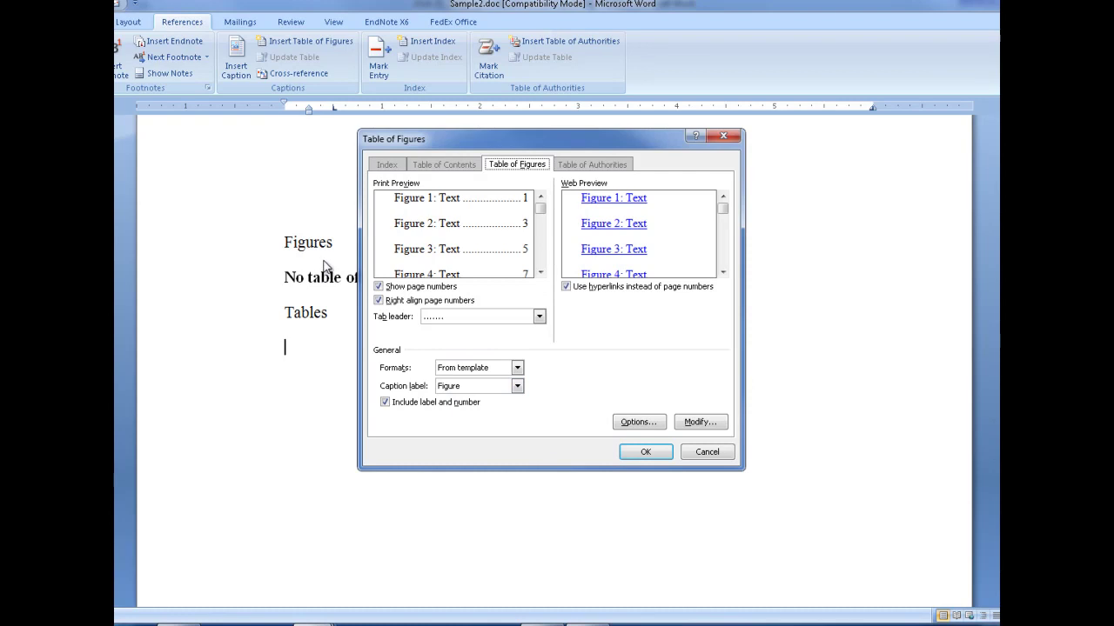
left_click(517, 388)
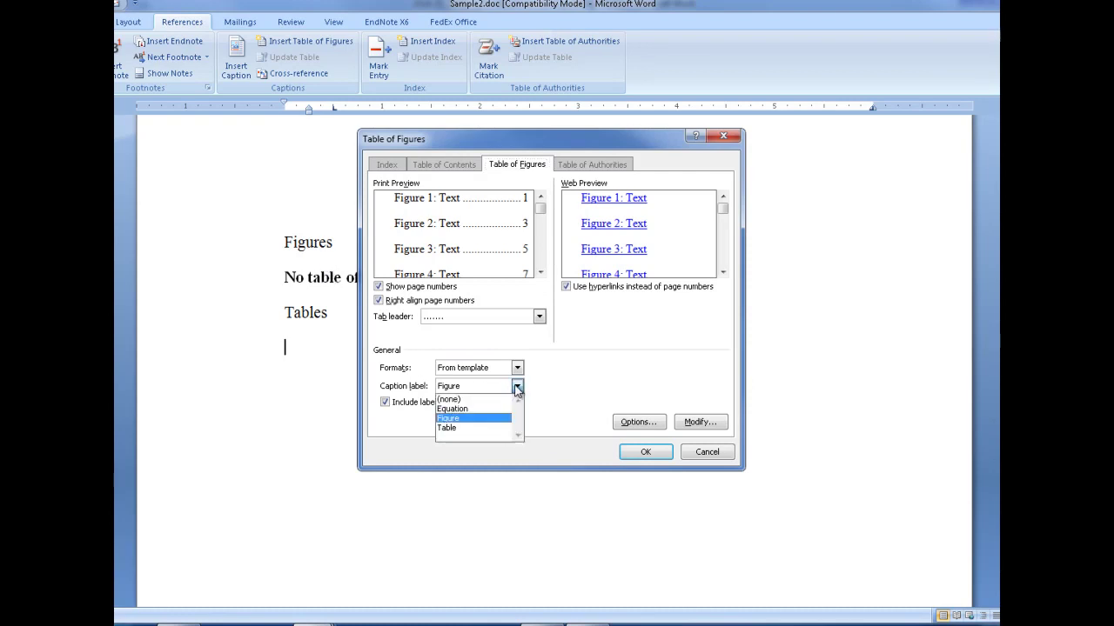
left_click(461, 428)
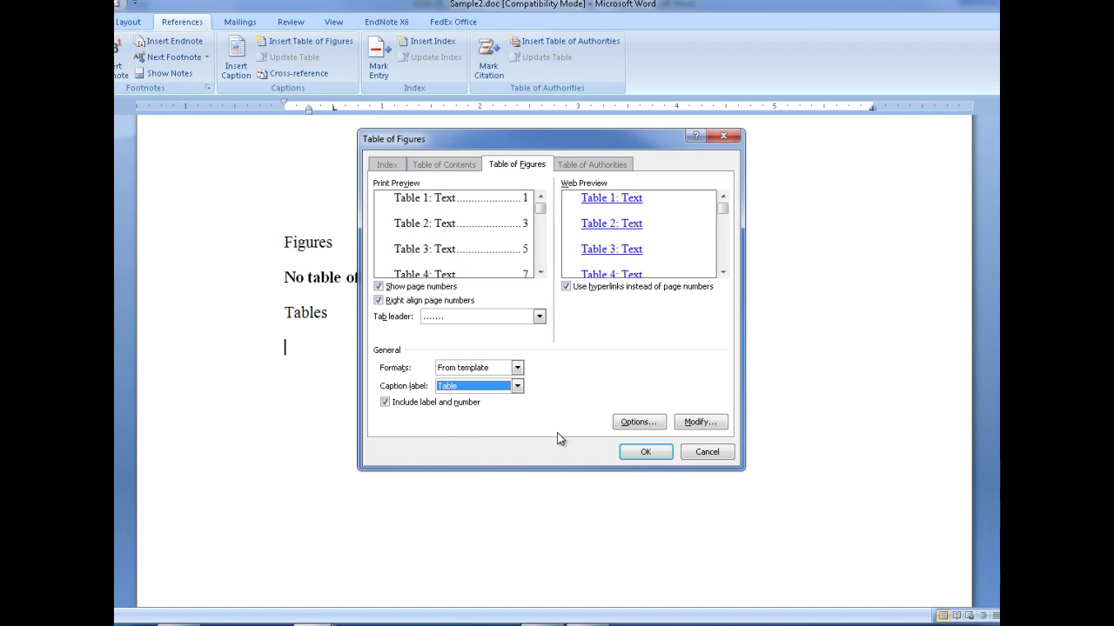
left_click(643, 451)
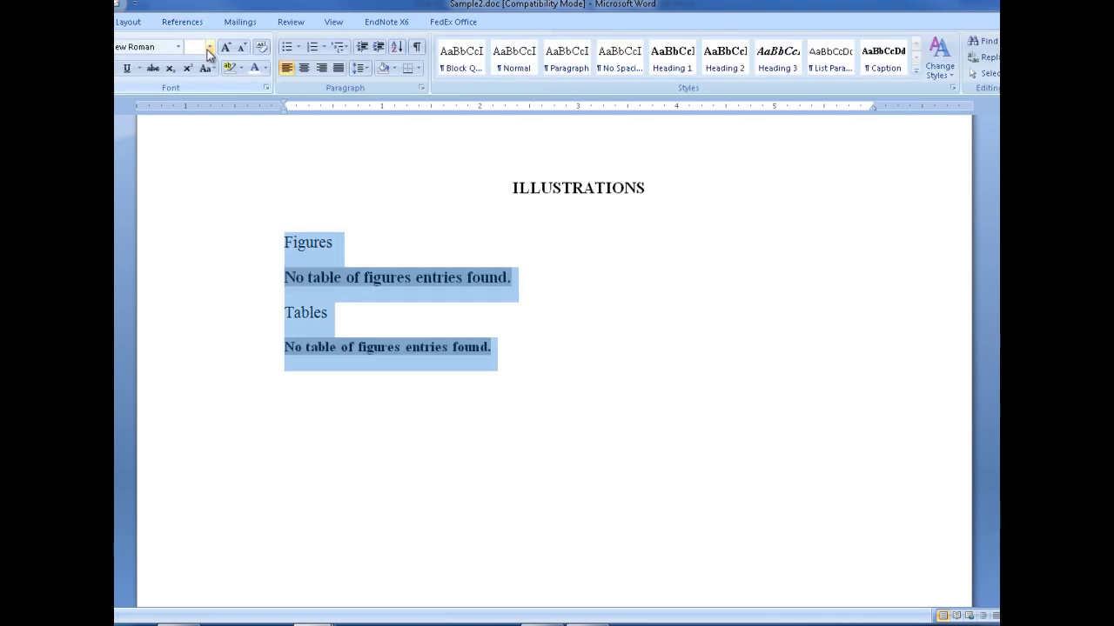
- Set the font size of both headings and both inserted lists on the Illustrations page to 12
left_click(210, 46)
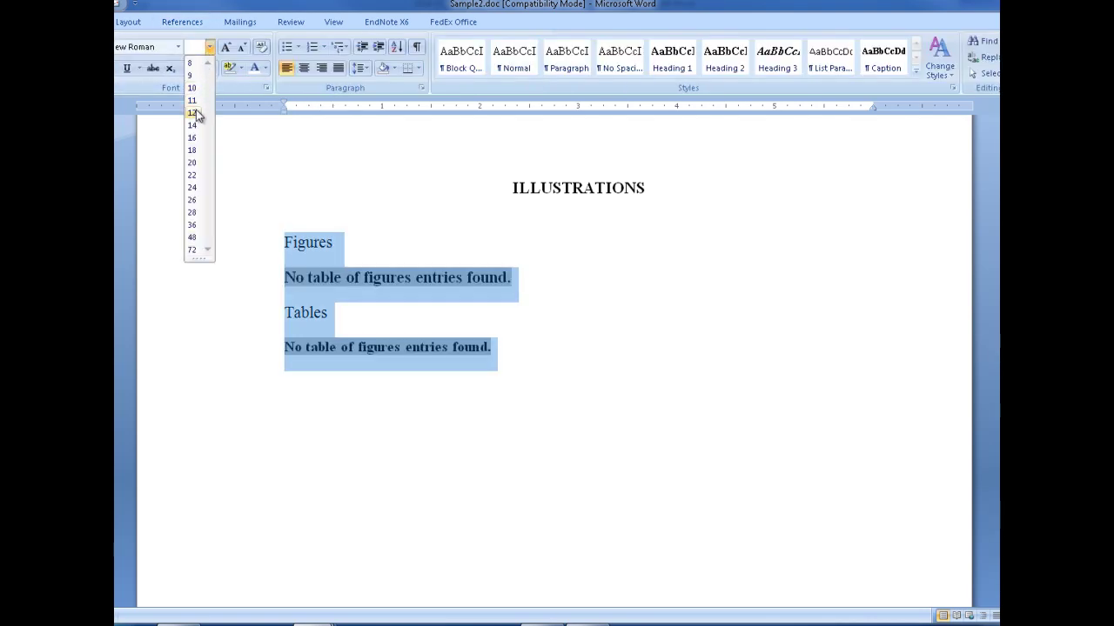
left_click(194, 113)
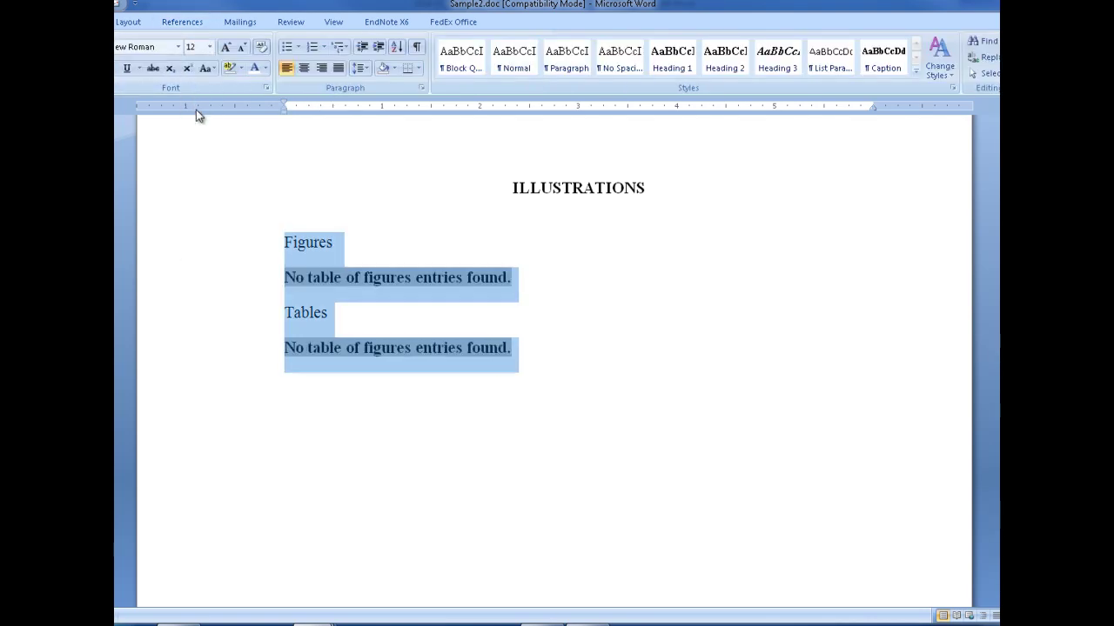
left_click(424, 325)
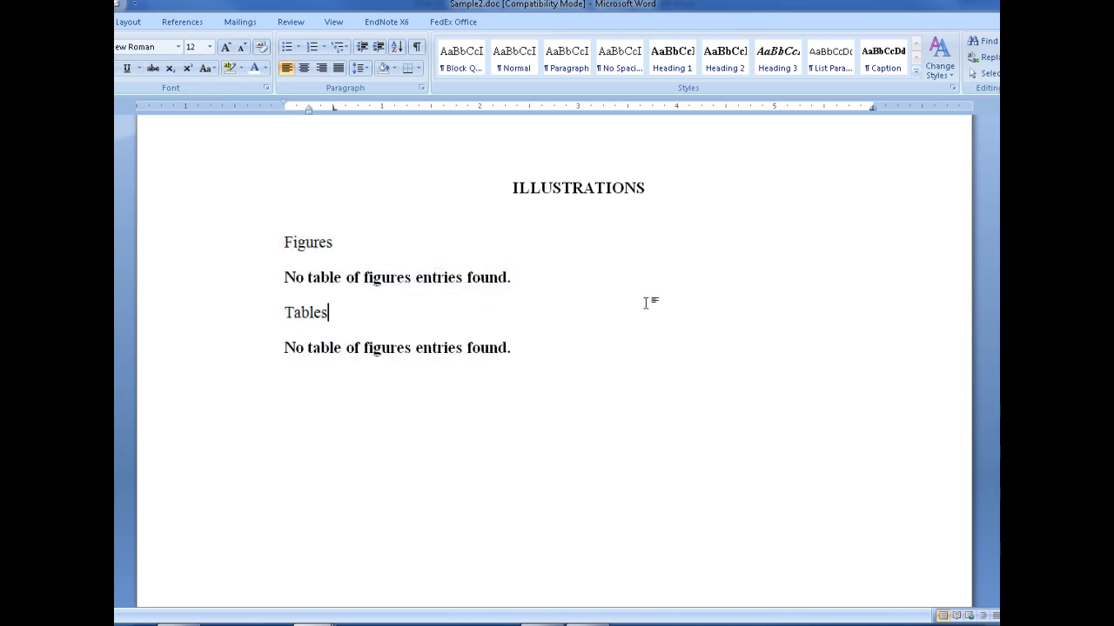
- Insert the caption "Figure 1. Map of El Paso, Texas" with the Figure label below the El Paso map, followed by an empty line
scroll(645, 302, "down", 8)
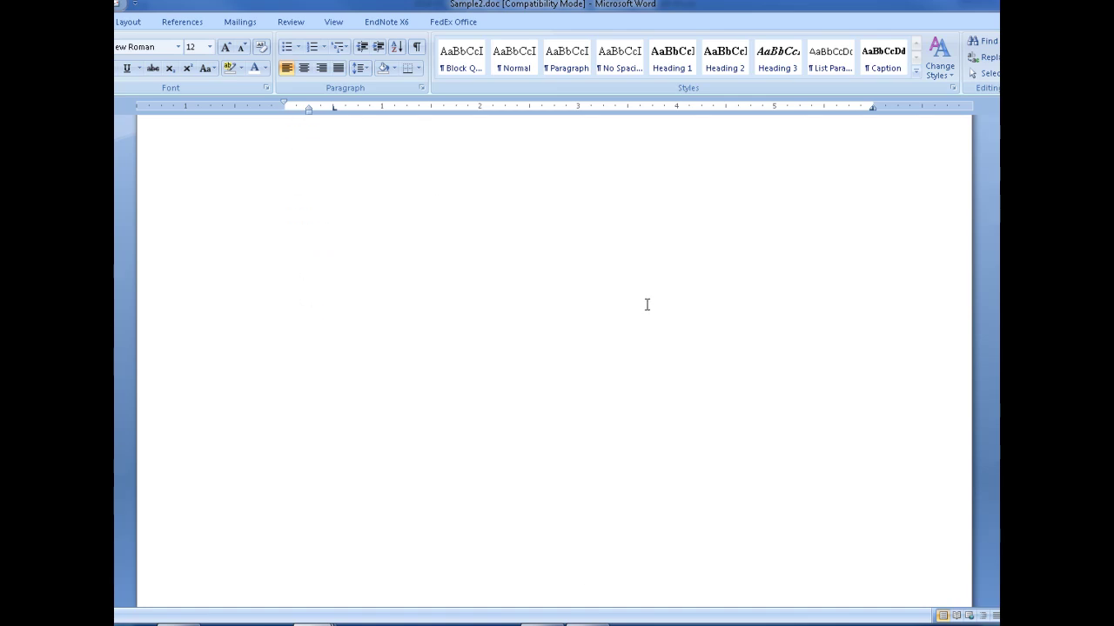
scroll(646, 304, "down", 20)
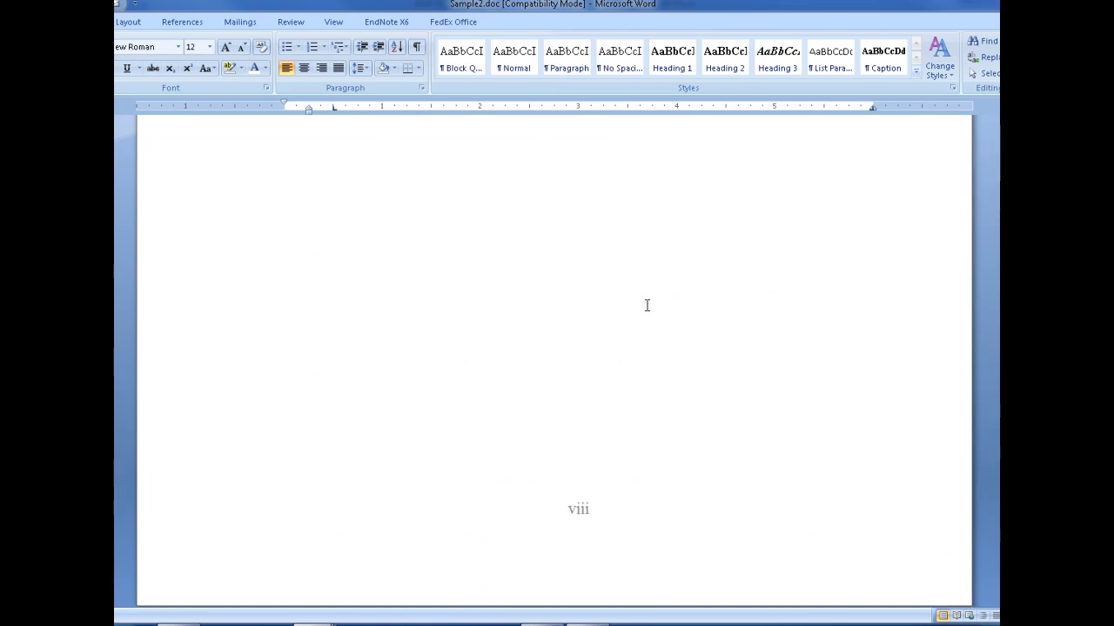
scroll(646, 309, "down", 20)
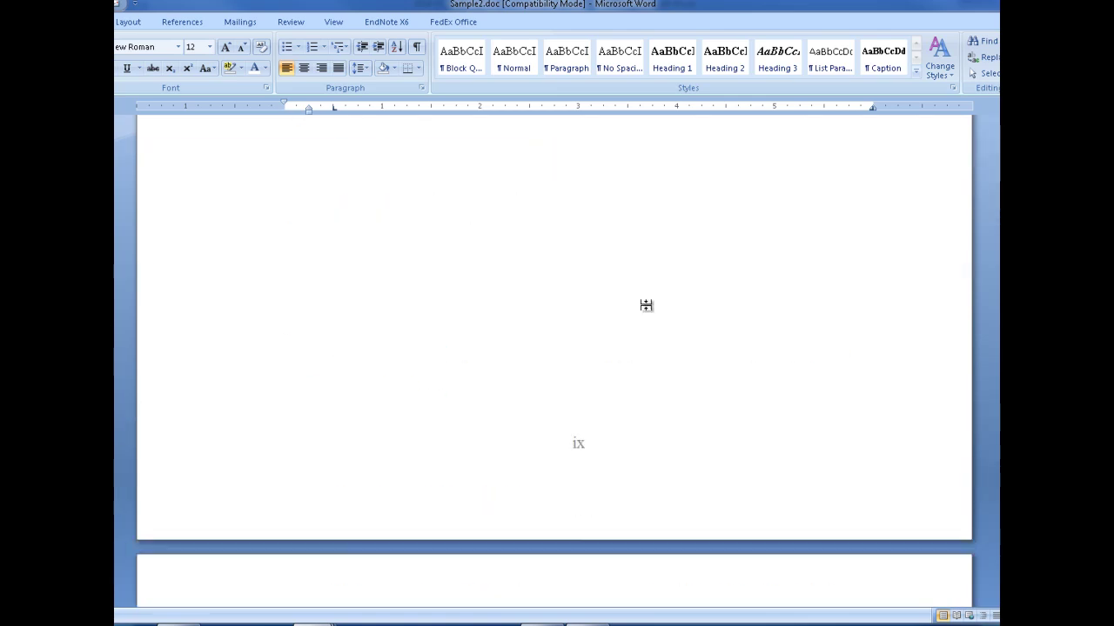
scroll(646, 305, "down", 20)
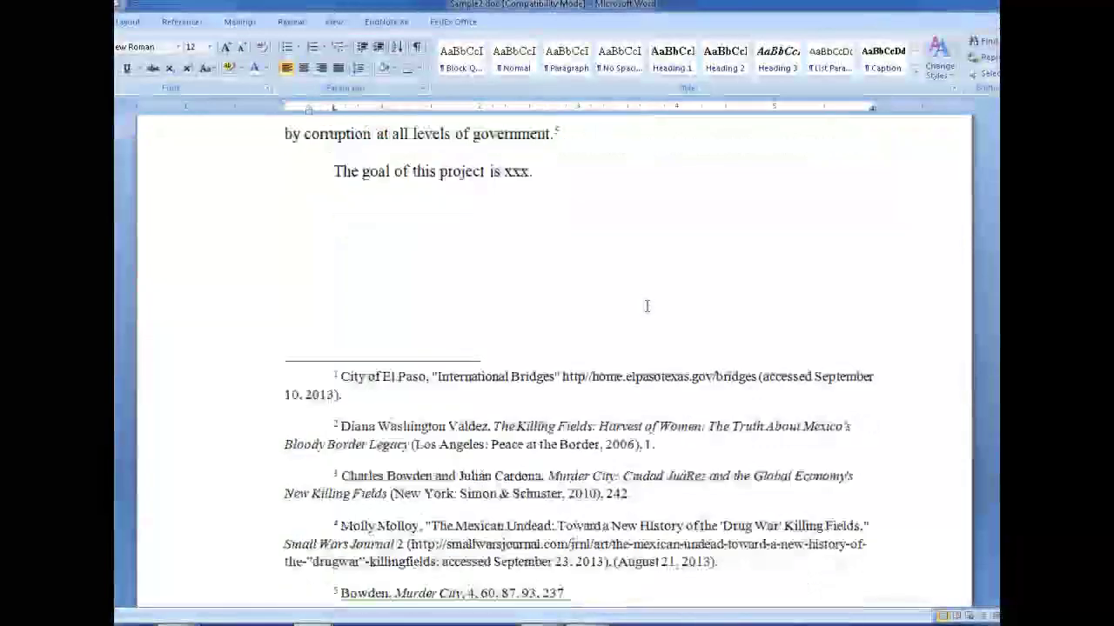
scroll(646, 306, "down", 20)
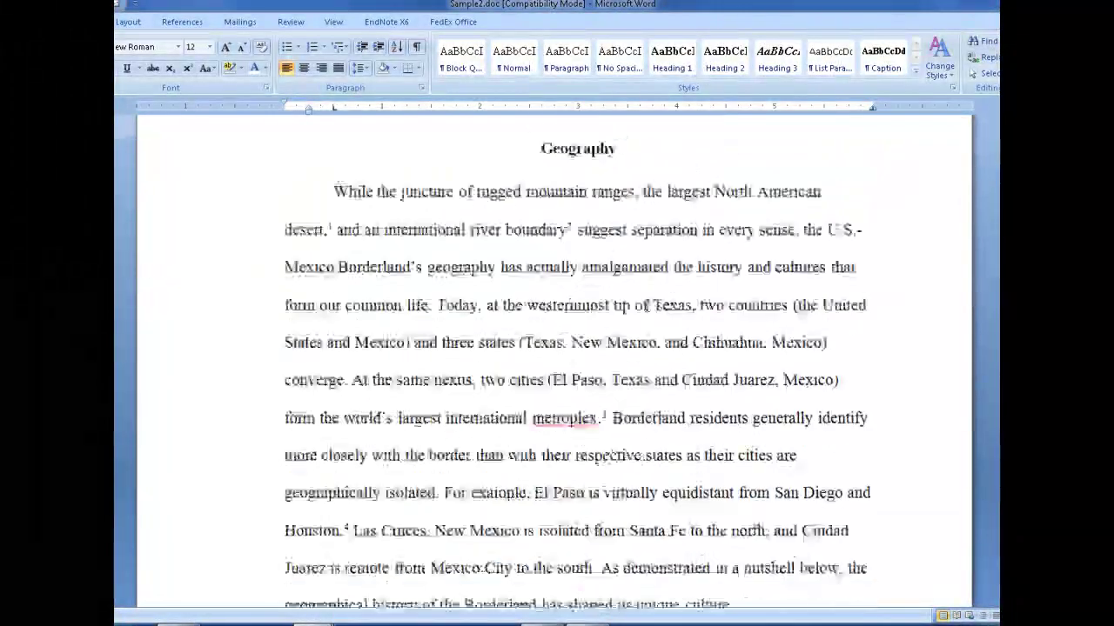
scroll(646, 305, "down", 20)
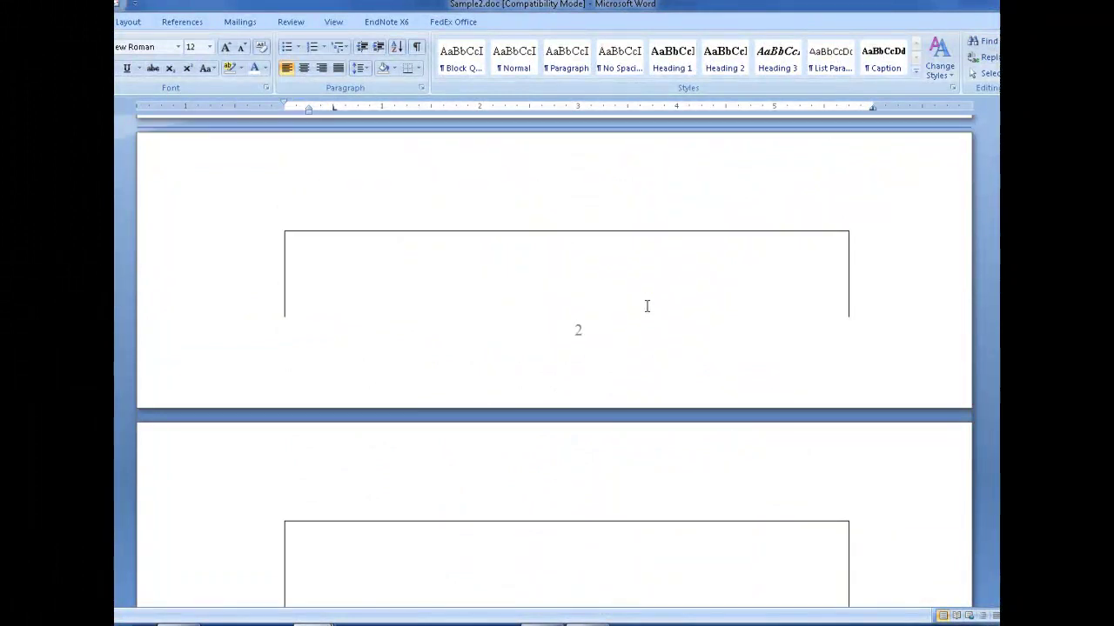
scroll(646, 305, "up", 2)
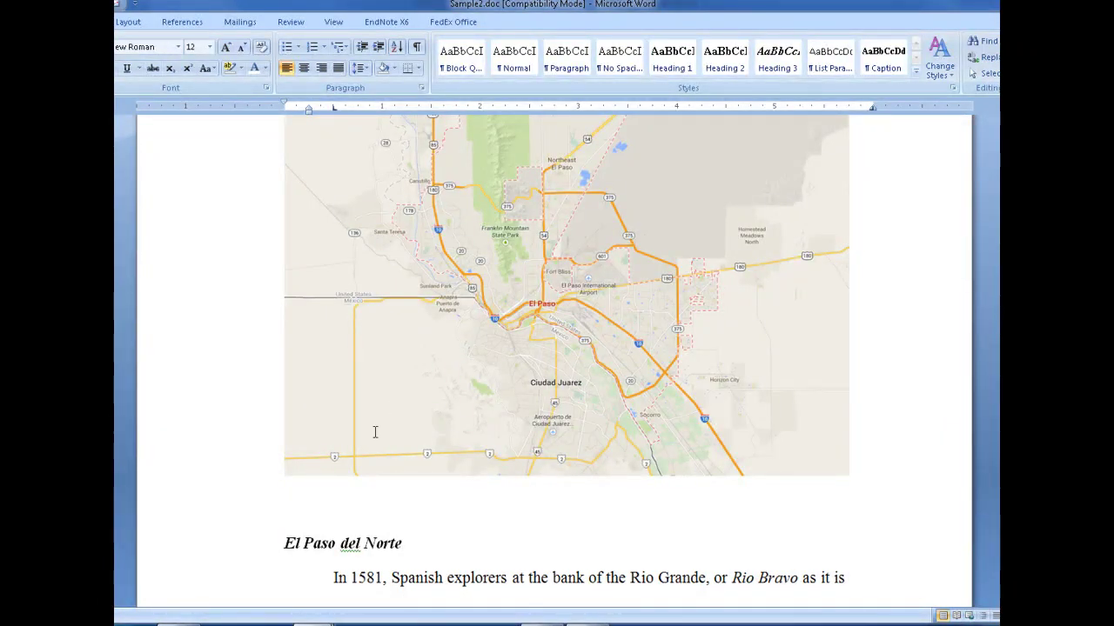
left_click(325, 473)
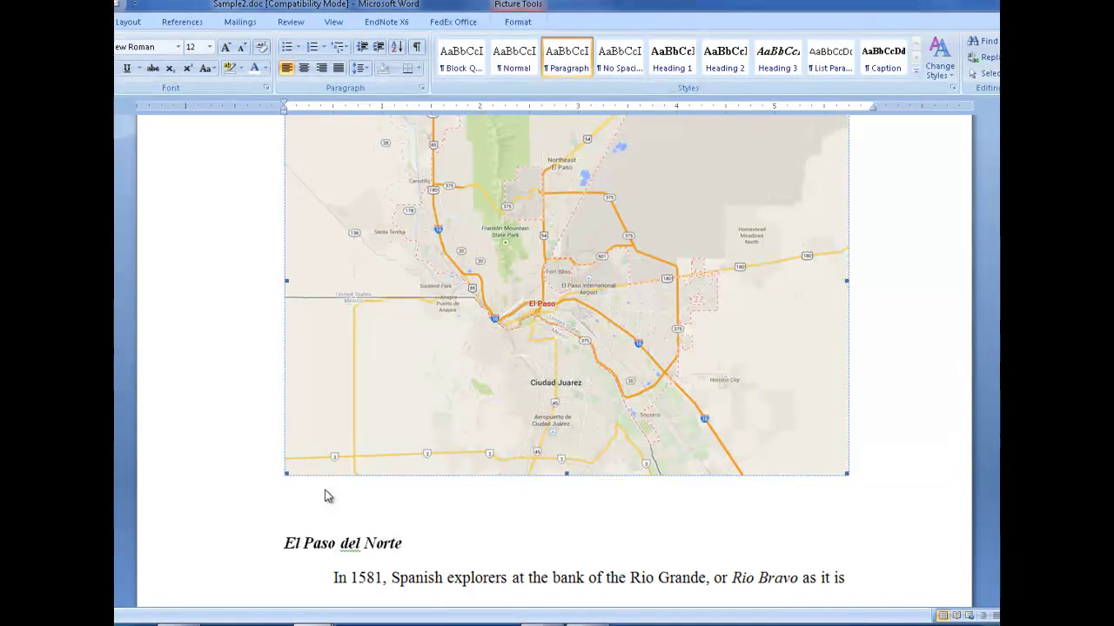
left_click(346, 504)
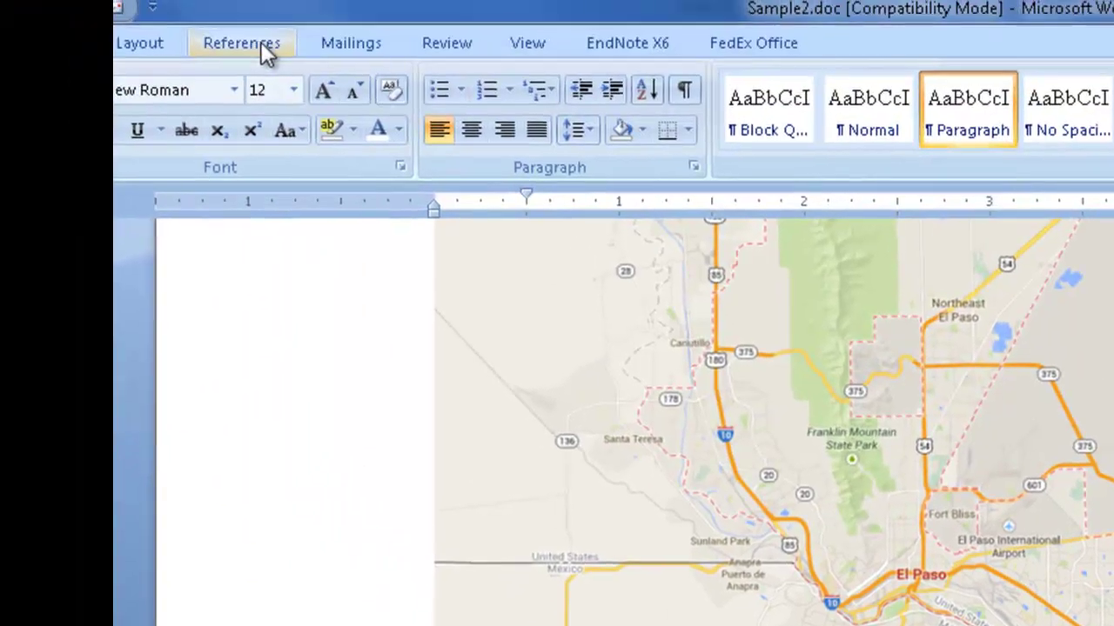
left_click(261, 43)
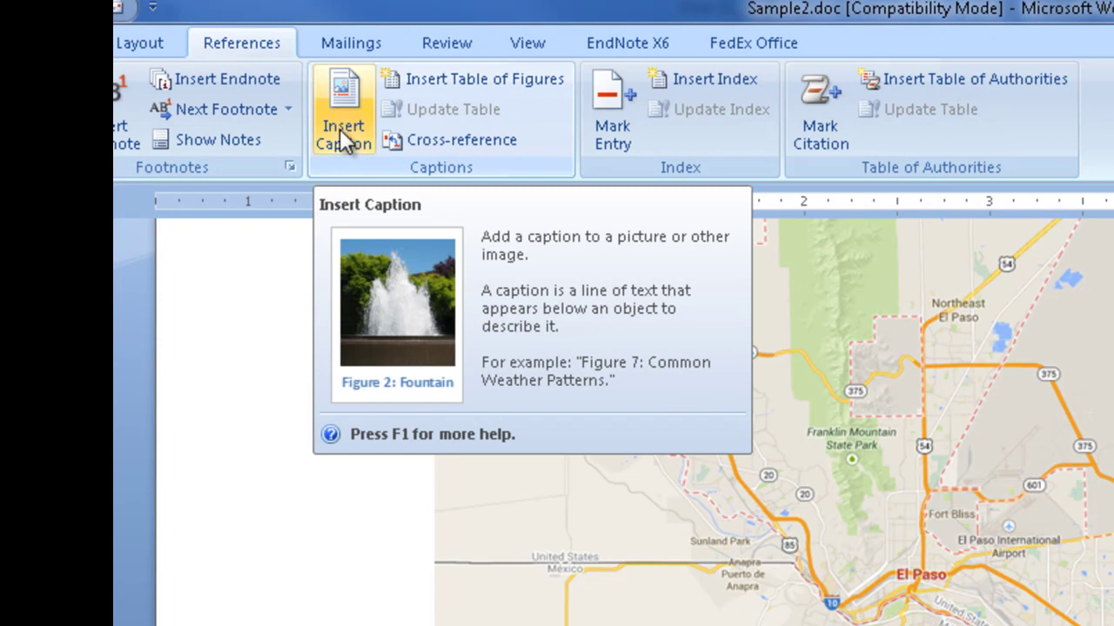
left_click(340, 129)
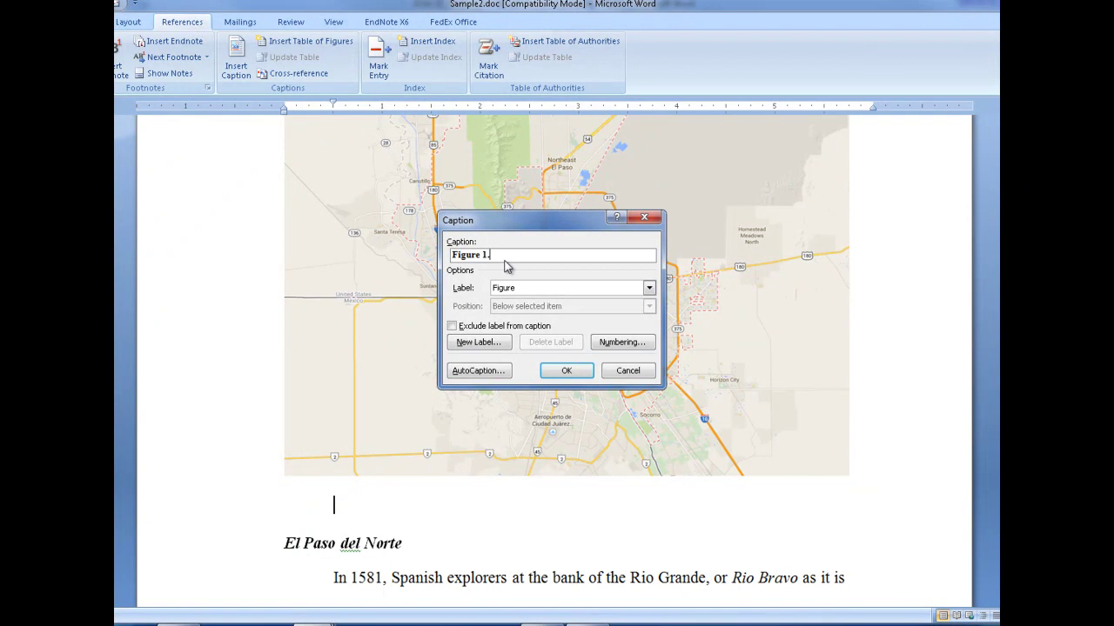
type("Map")
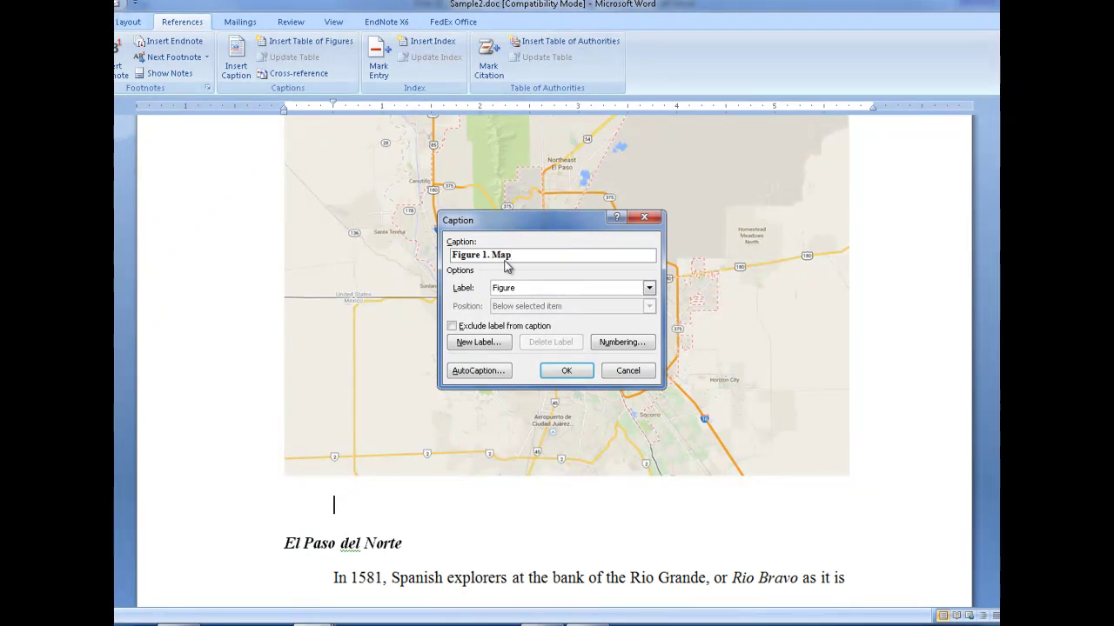
type(" of El Paso, Texas")
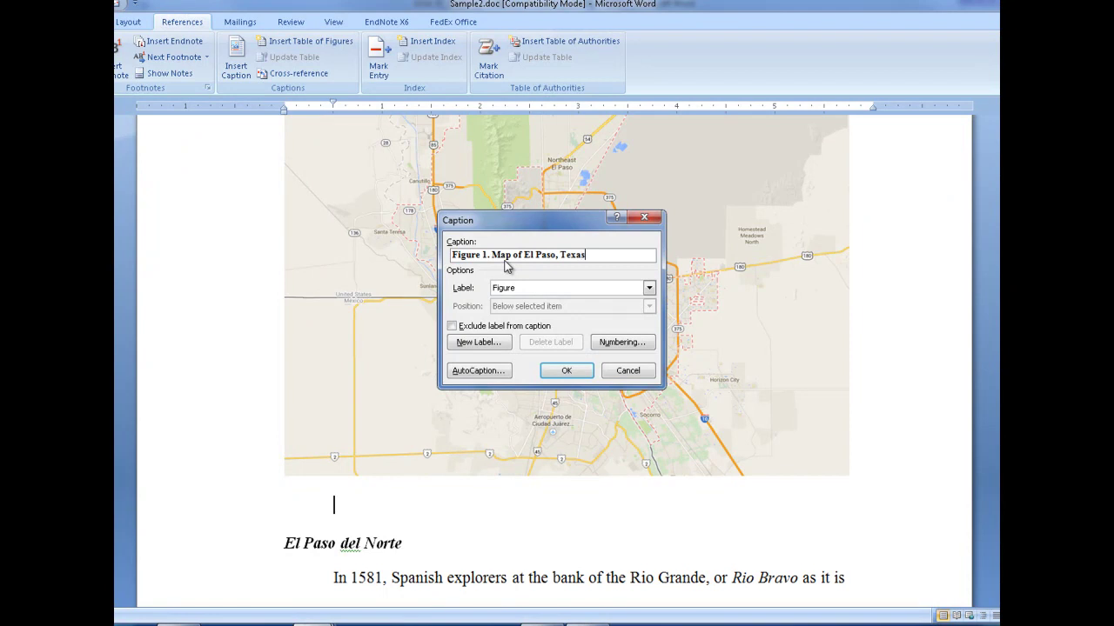
key("Return")
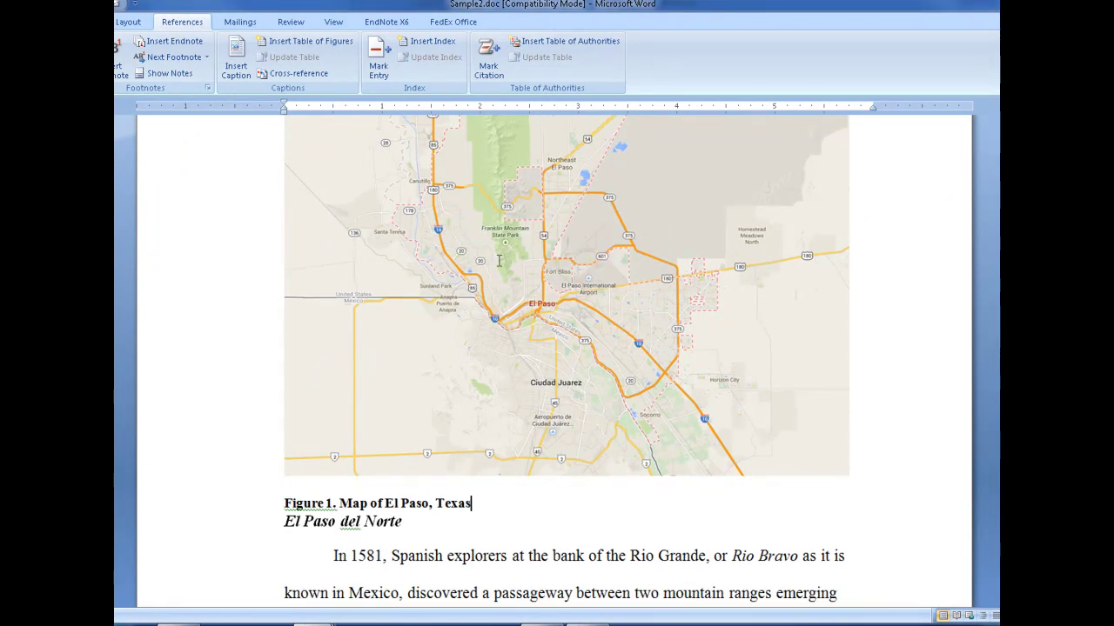
key("Return")
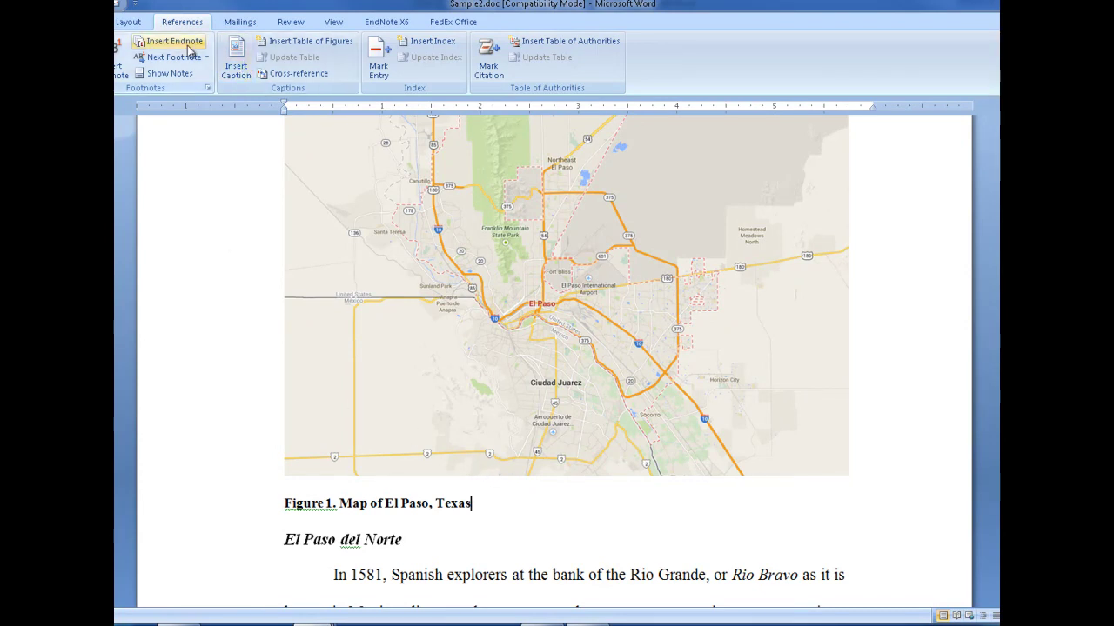
- Modify the Caption style so its paragraph spacing after is 10 pt
scroll(540, 78, "up", 3)
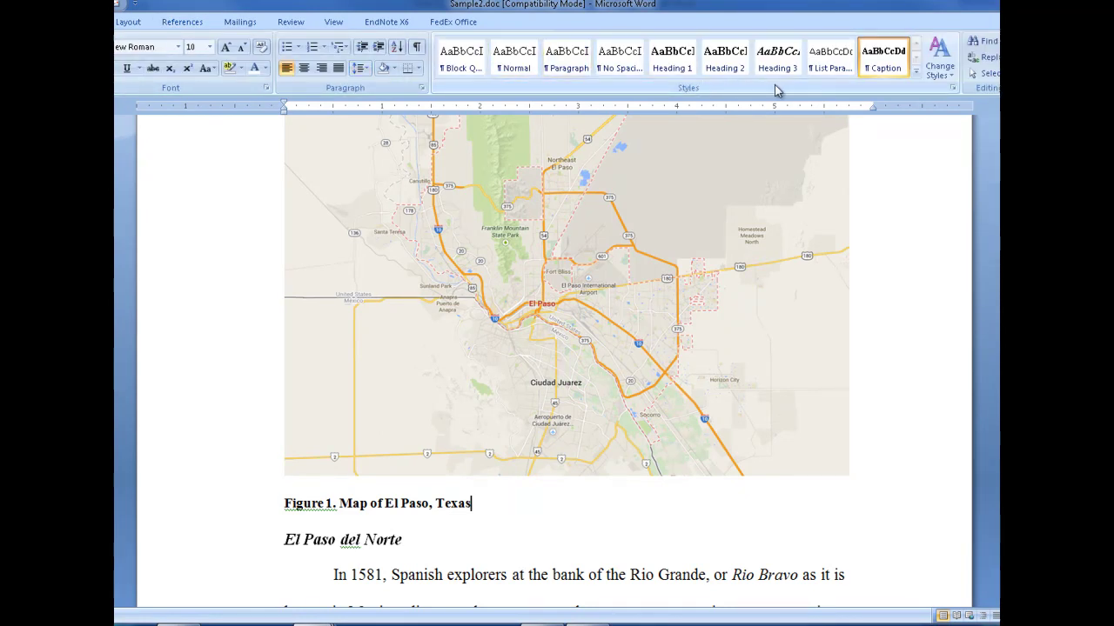
left_click(891, 69)
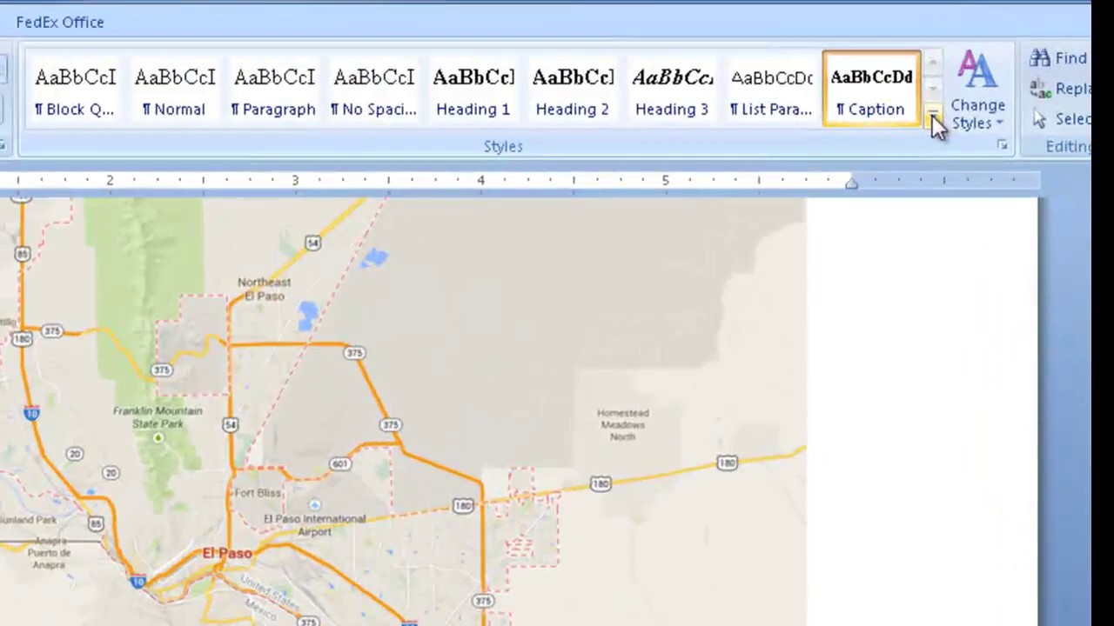
left_click(916, 72)
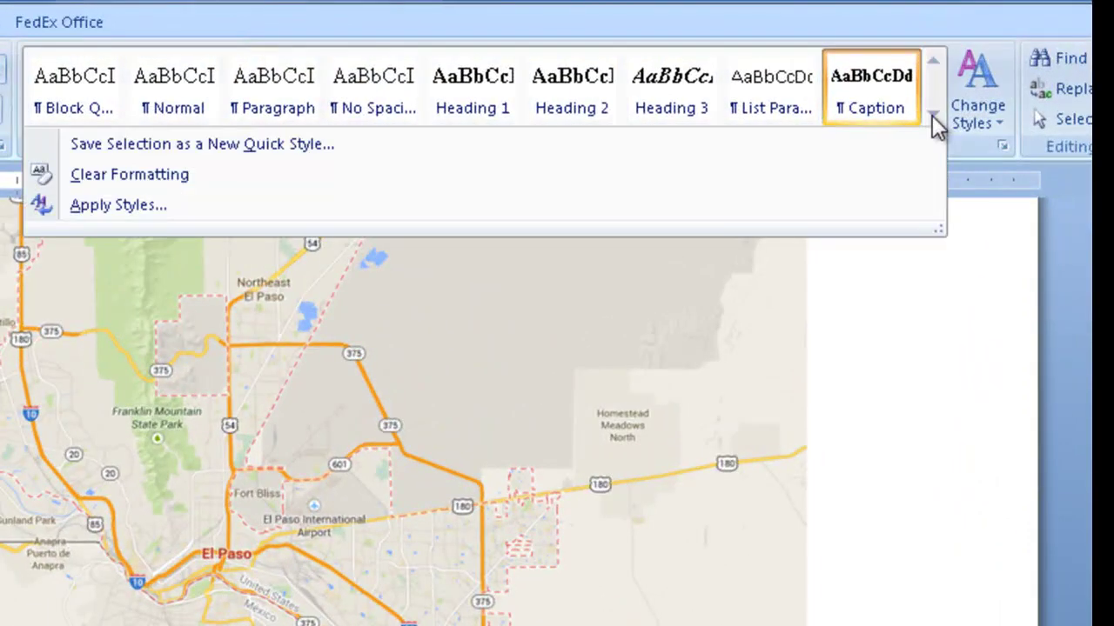
left_click(109, 206)
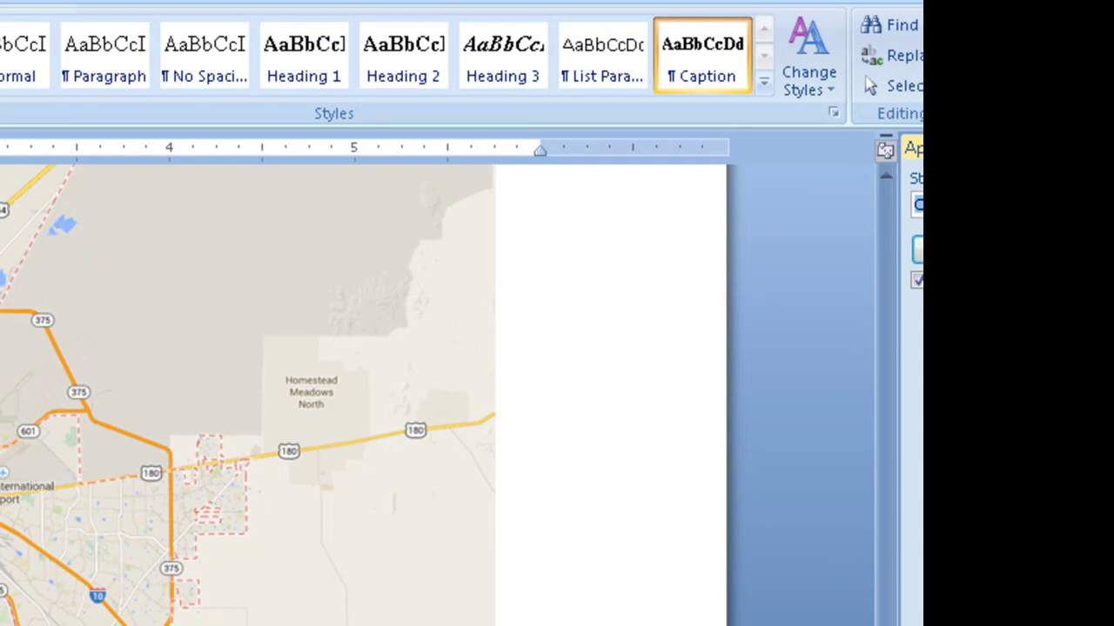
left_click(992, 250)
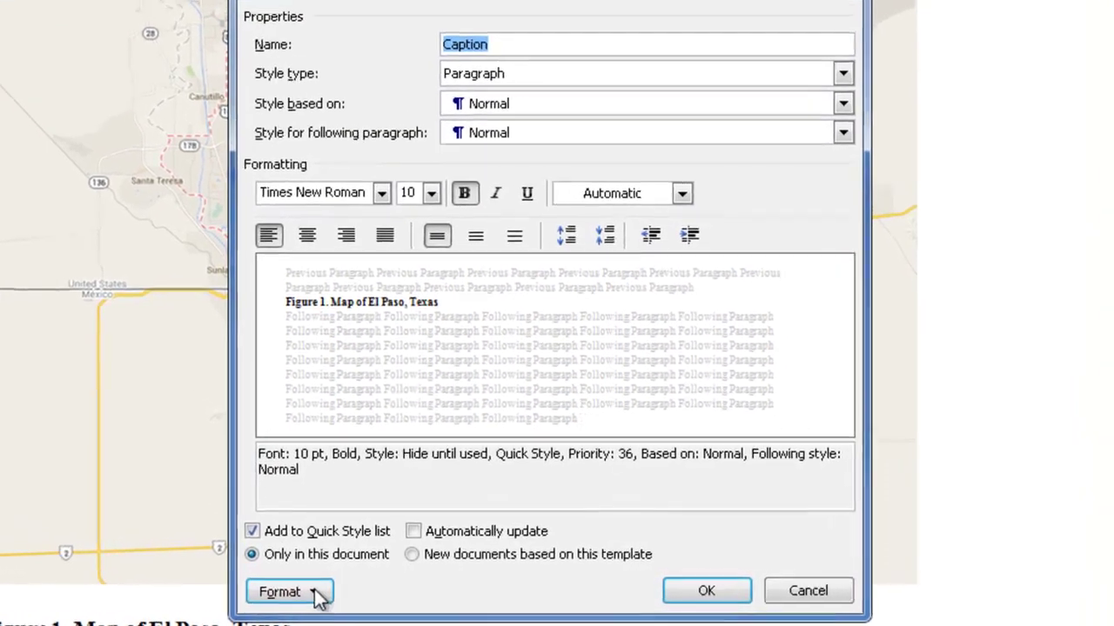
left_click(315, 585)
left_click(329, 402)
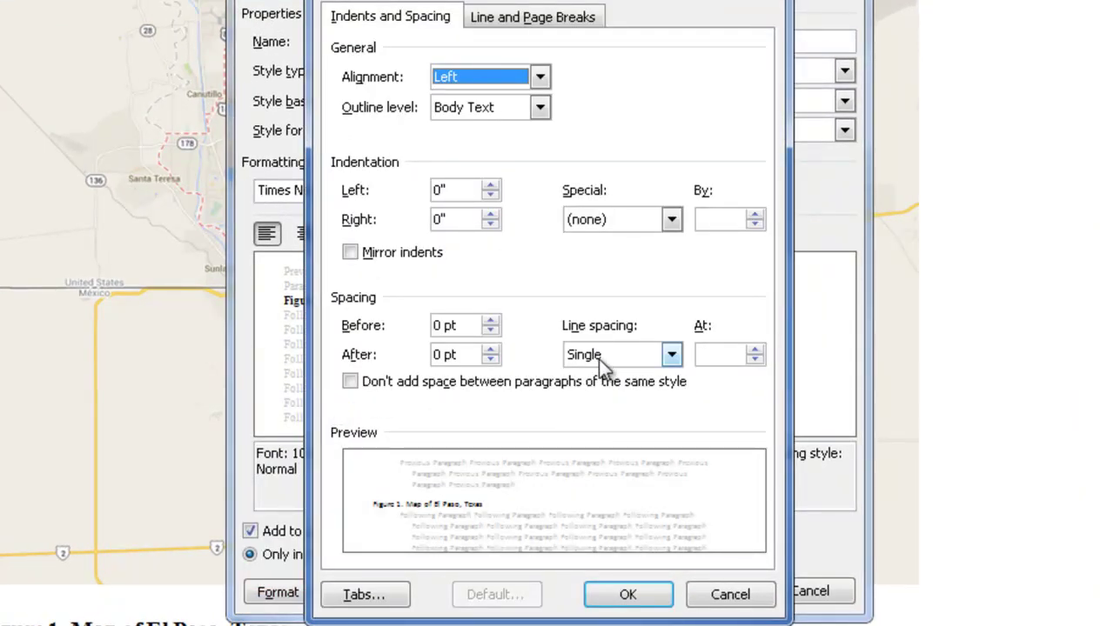
left_click(437, 357)
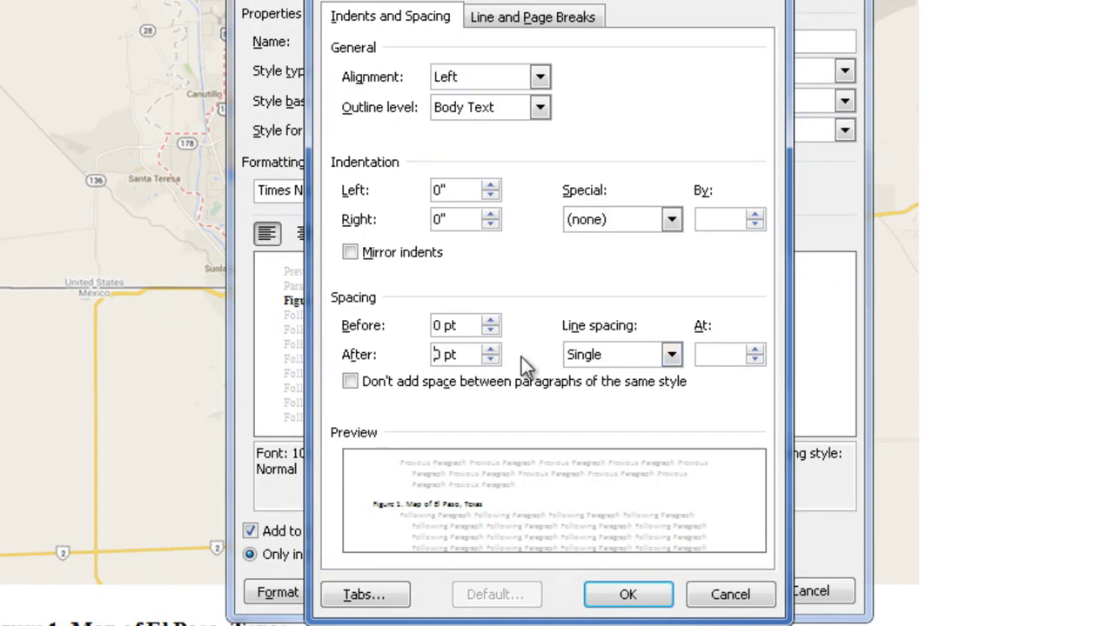
type("10")
left_click(617, 596)
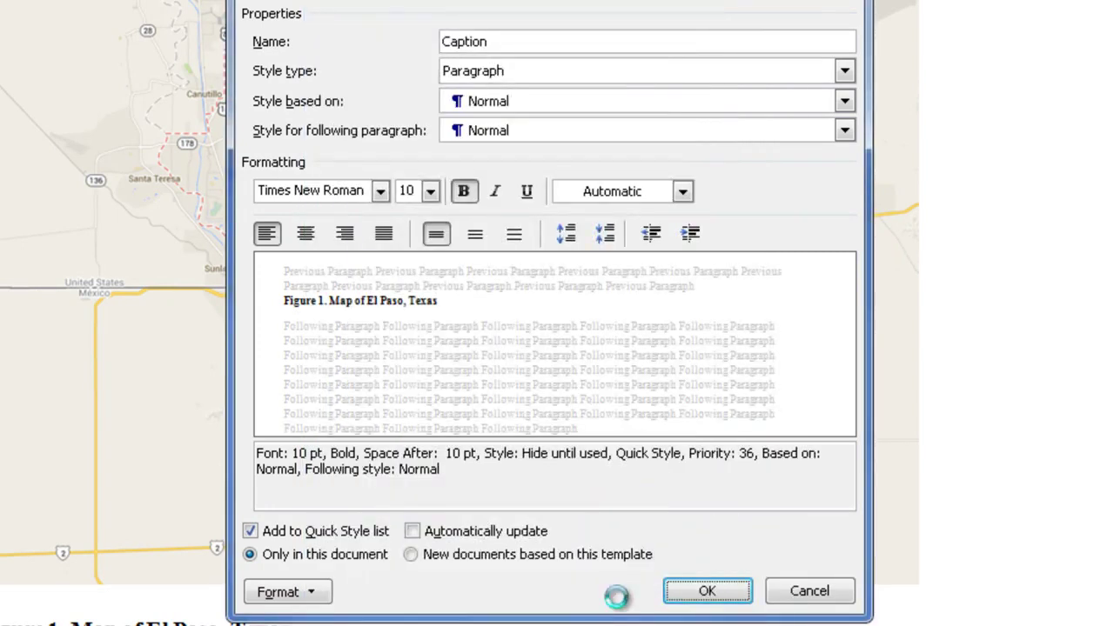
left_click(705, 592)
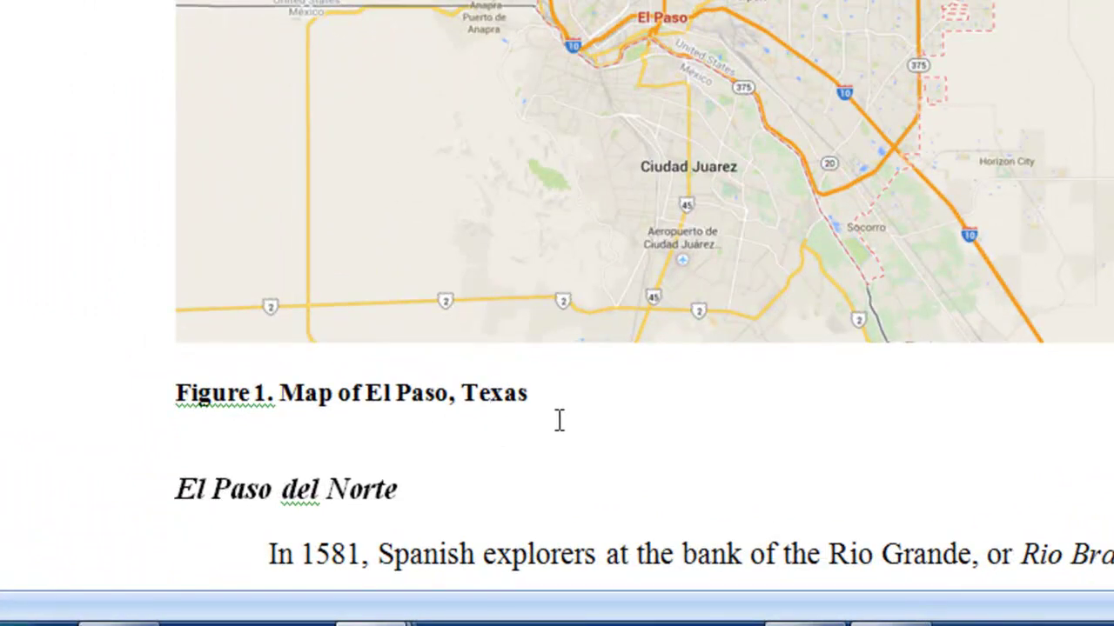
- Add the note "Source: Google maps" on the line below the map's caption, followed by an empty line
left_click(283, 449)
type("Source")
type(":")
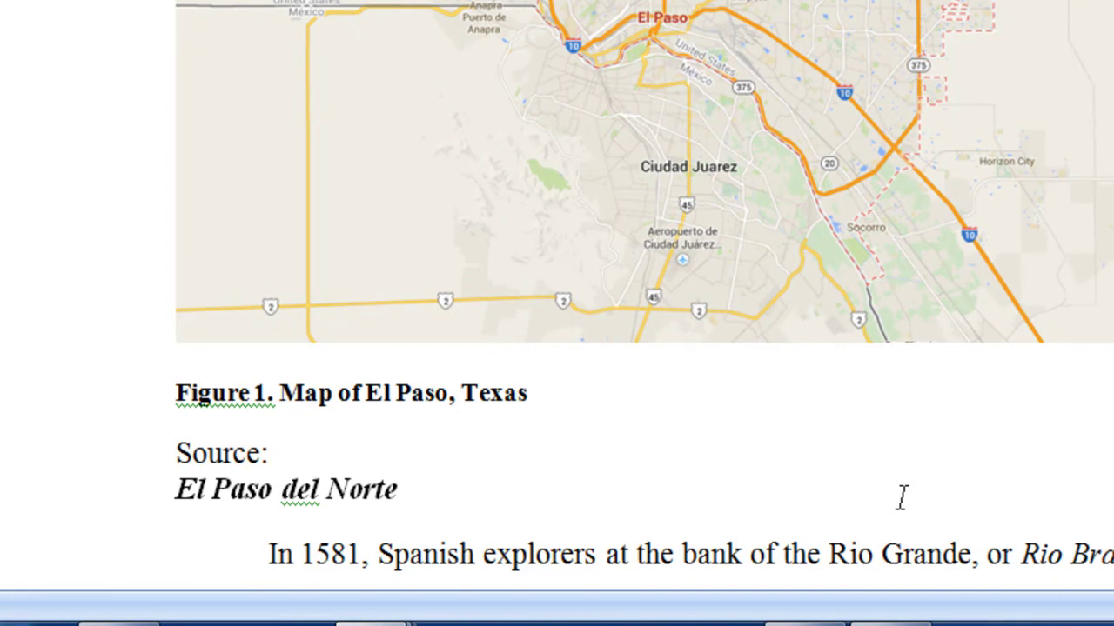
type("Google m")
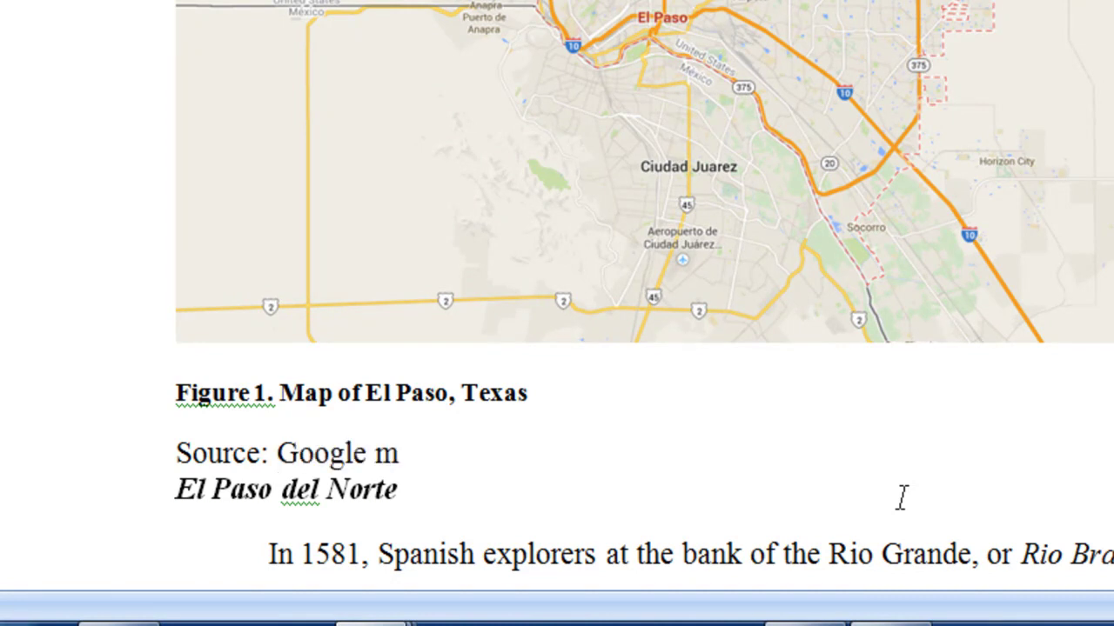
type("aps")
key("Return")
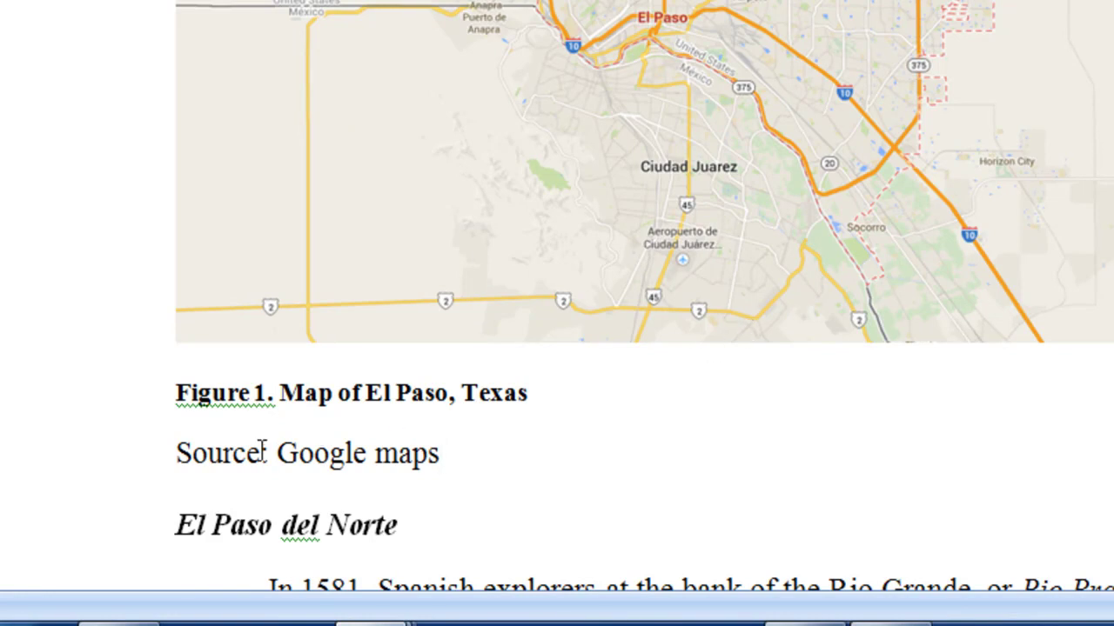
- Italicize the word "Source:" in the note below the map's caption
left_click_drag(276, 451, 209, 449)
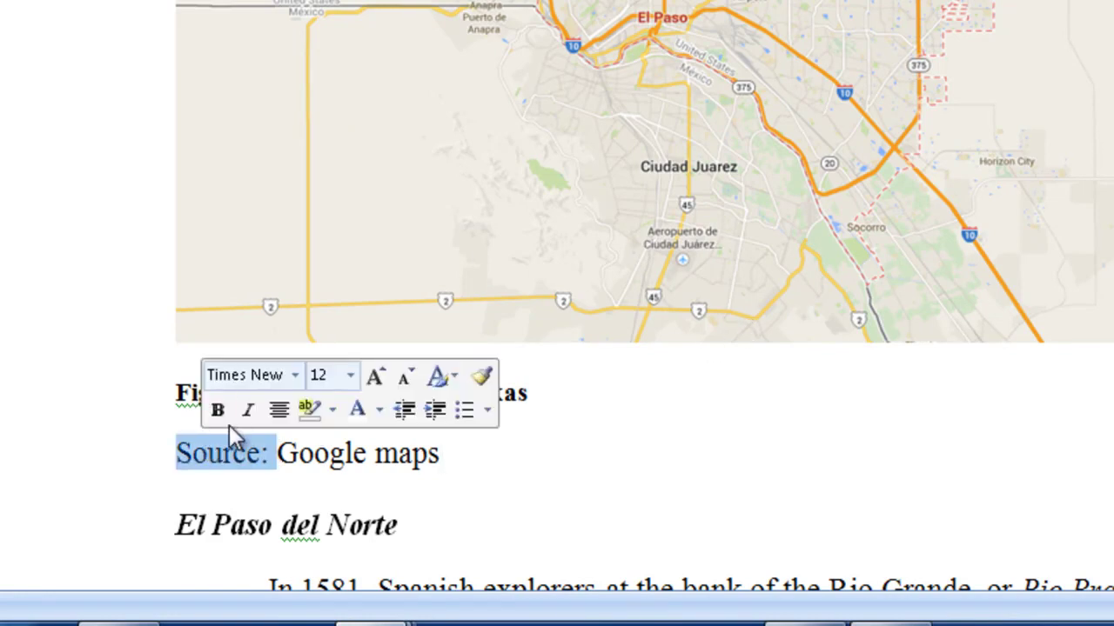
left_click(248, 411)
left_click(589, 500)
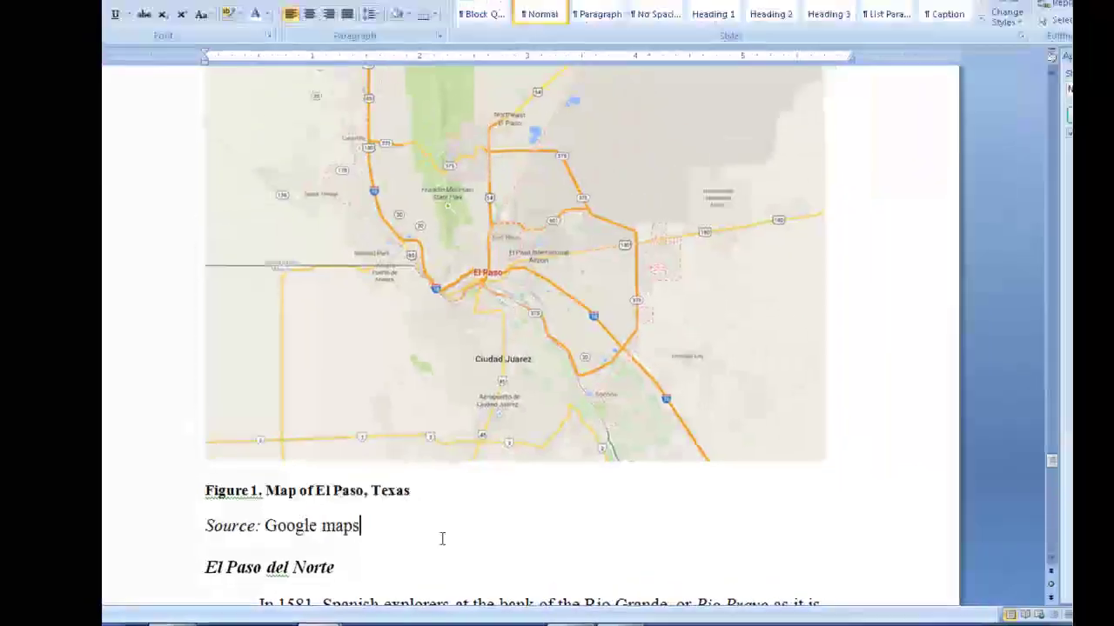
- Delete the manually written murder rate title above the homicide table and put an empty line in its place
scroll(442, 540, "down", 15)
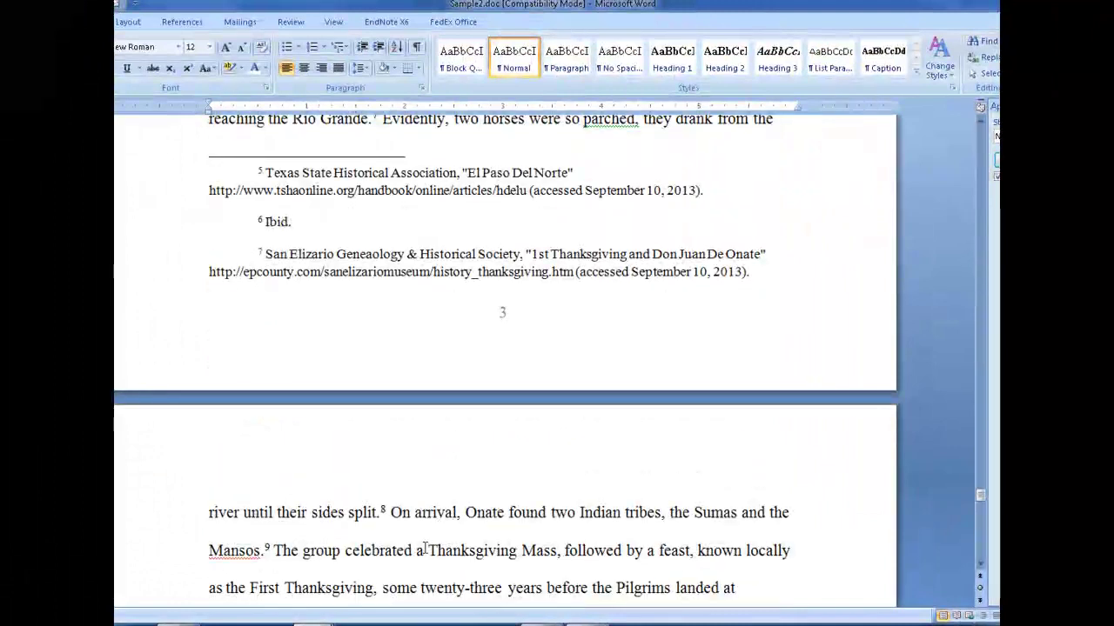
scroll(425, 548, "down", 10)
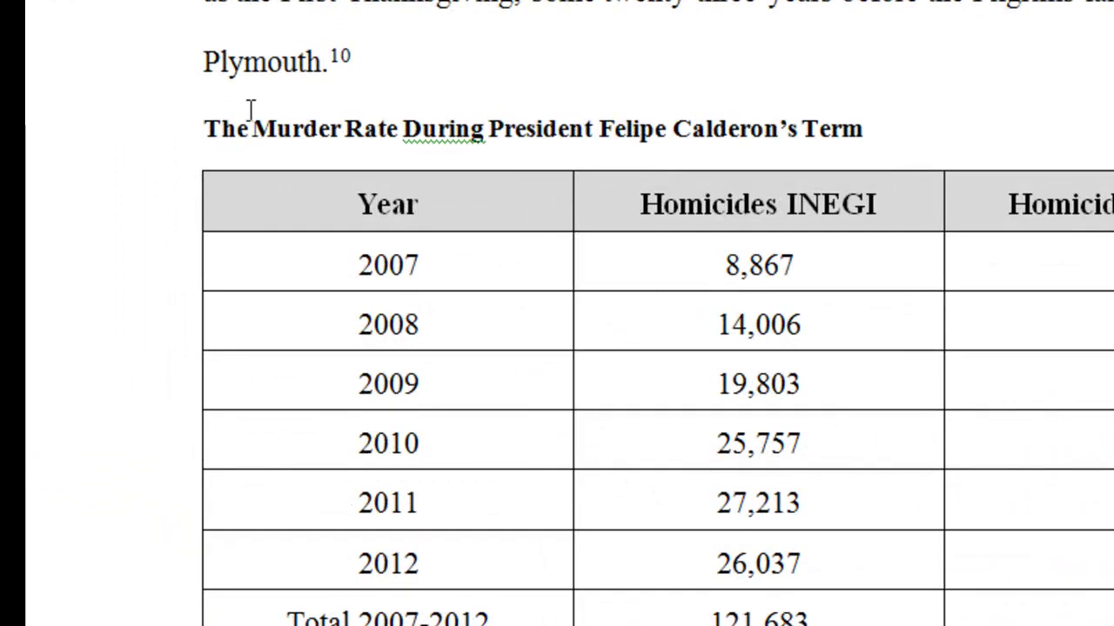
left_click_drag(203, 129, 844, 118)
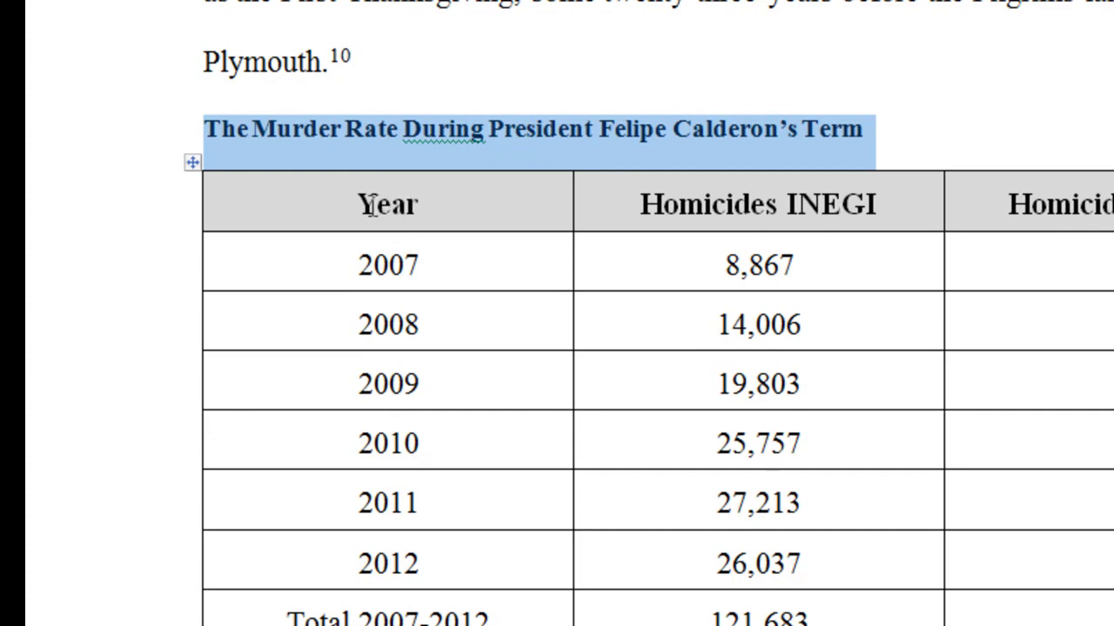
key("Delete")
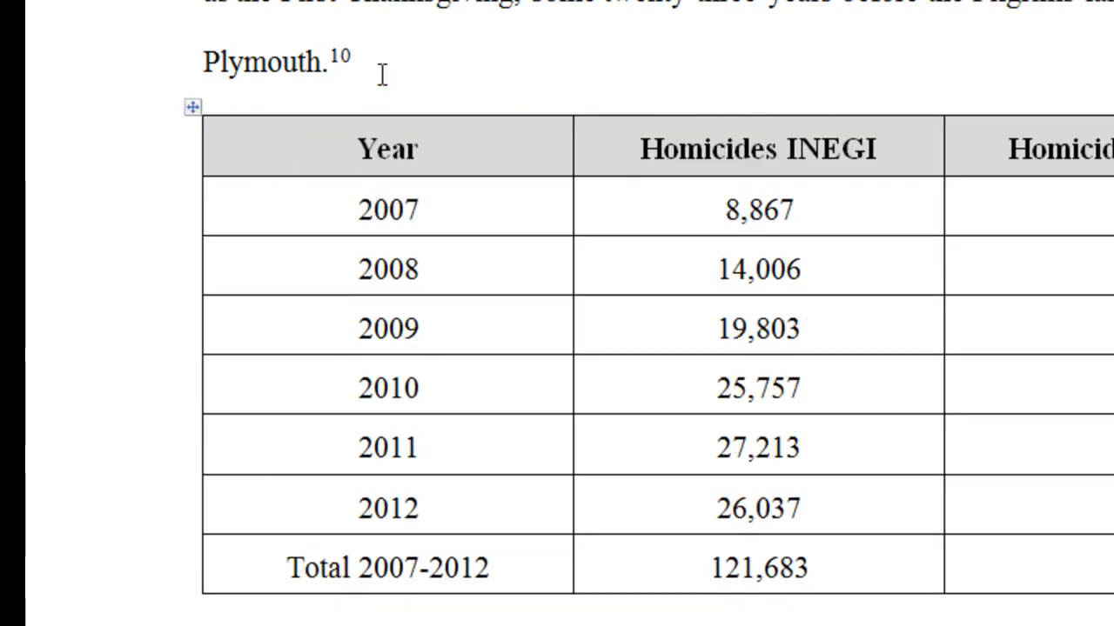
key("Return")
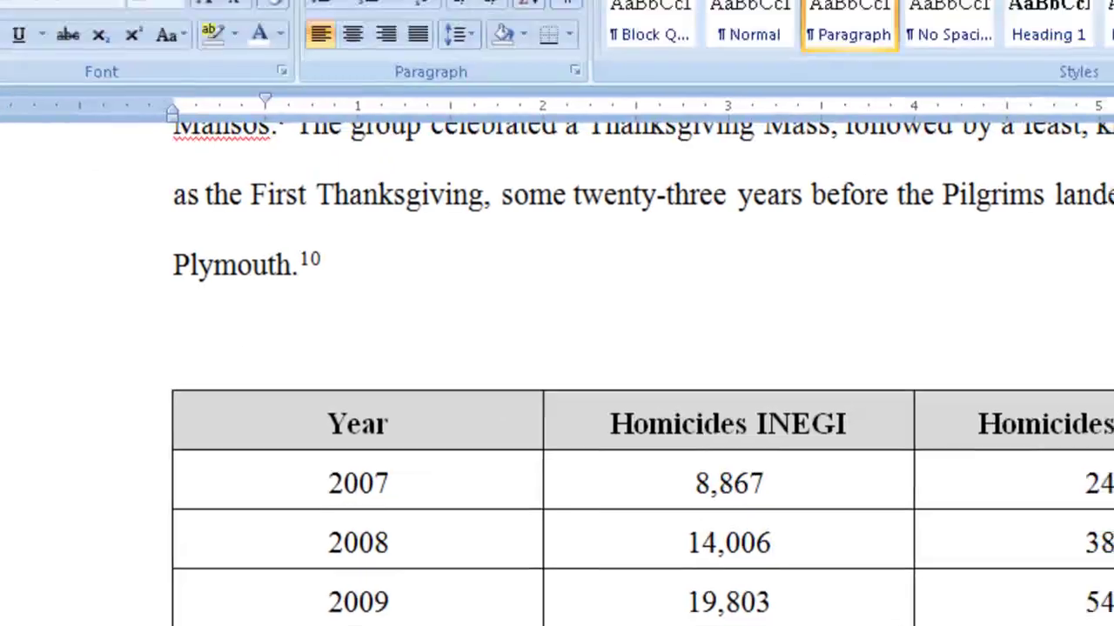
- Insert the caption "Table 1. The Murder Rate During President Felipe Calderon's Term" above the yearly homicide table, using the Table label
left_click(113, 41)
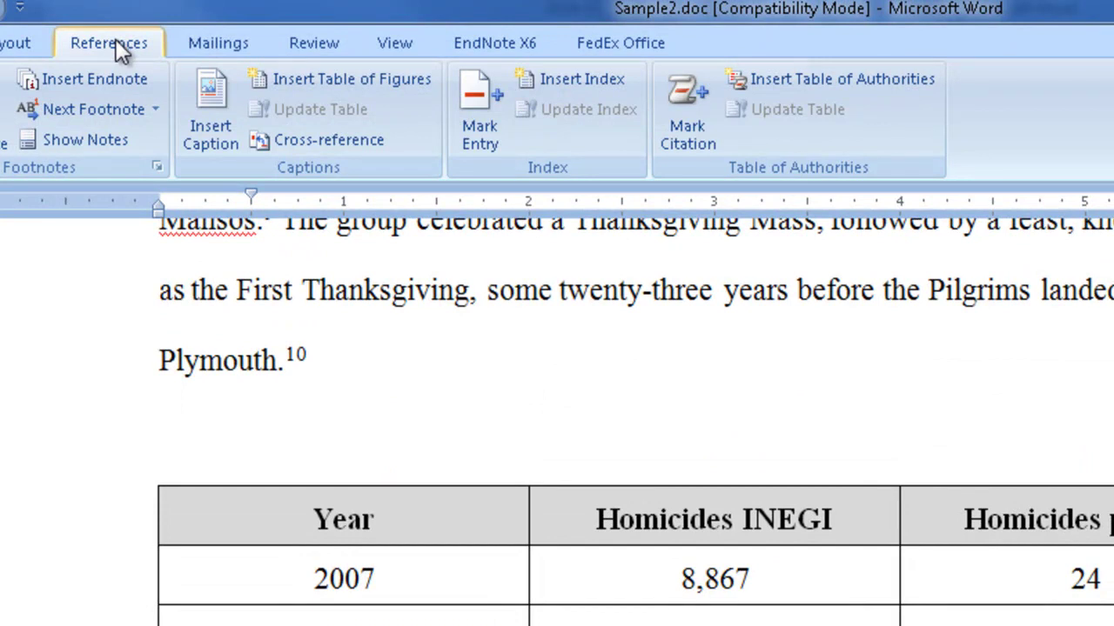
left_click(203, 104)
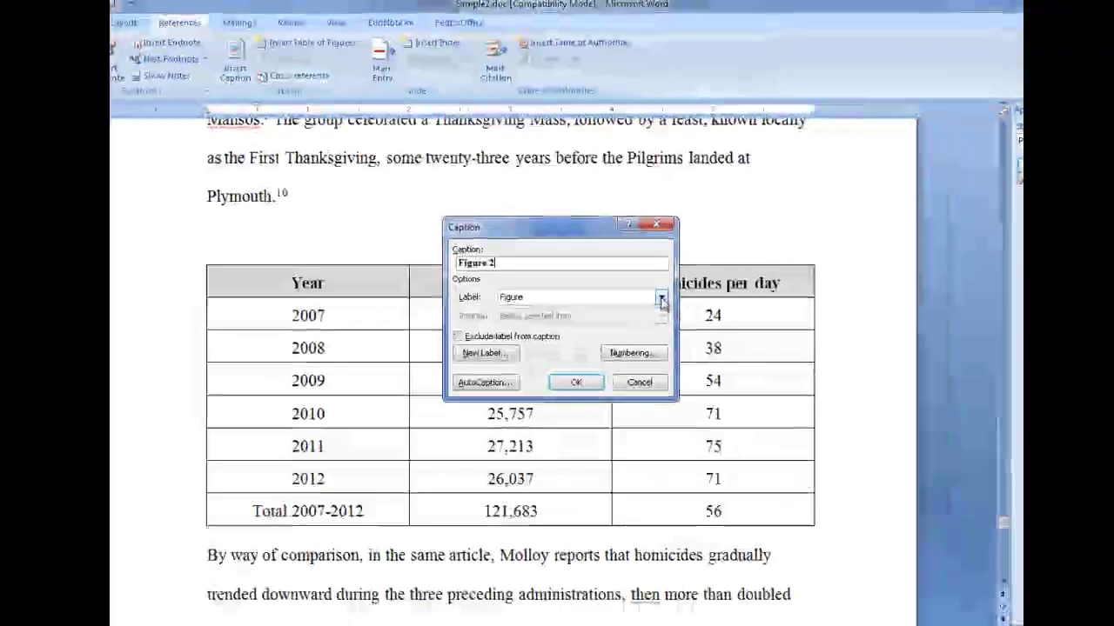
left_click(661, 299)
left_click(504, 326)
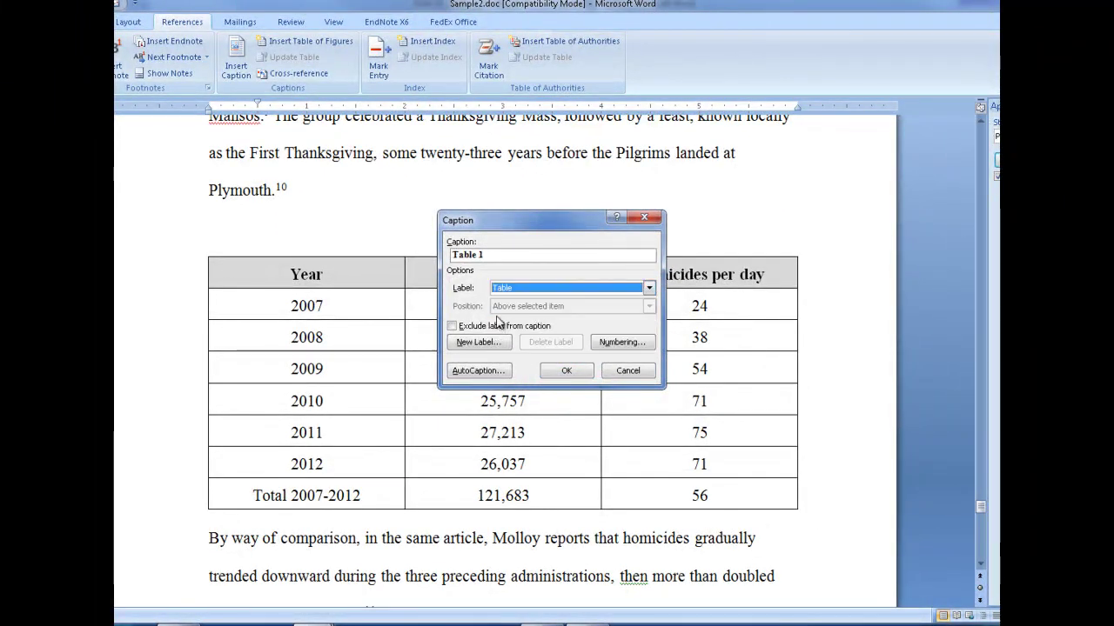
left_click(493, 256)
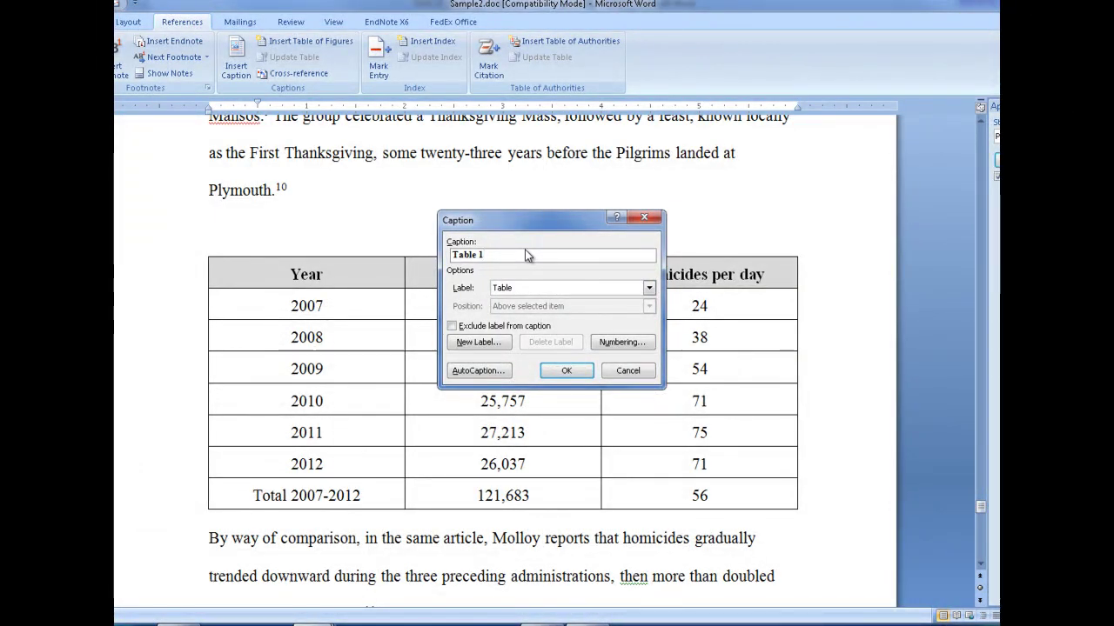
type(".")
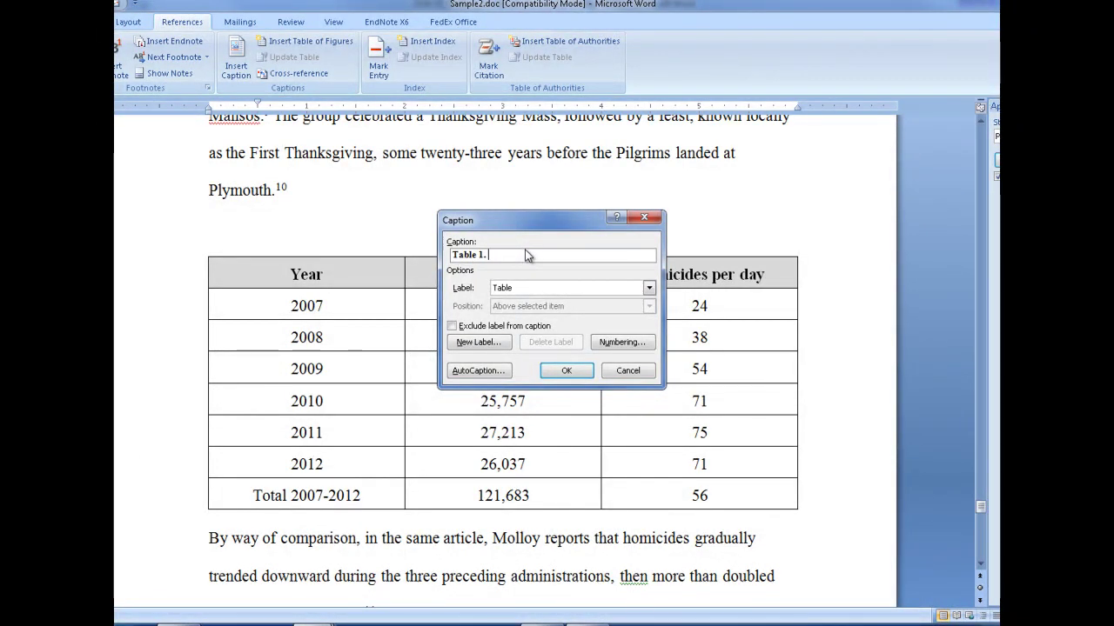
key("ctrl+v")
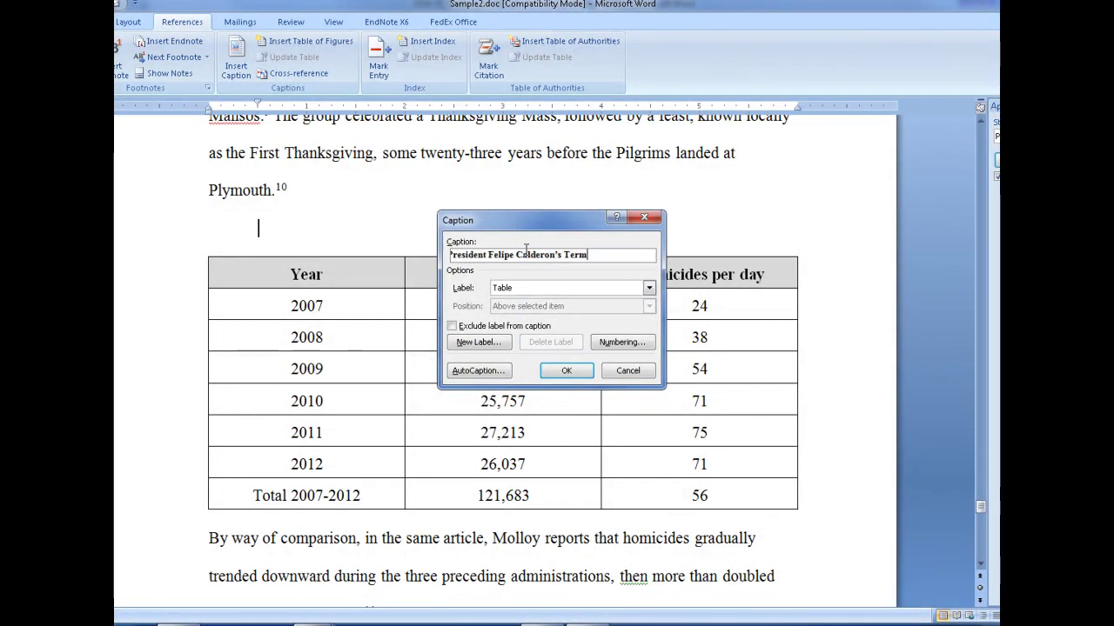
left_click(566, 370)
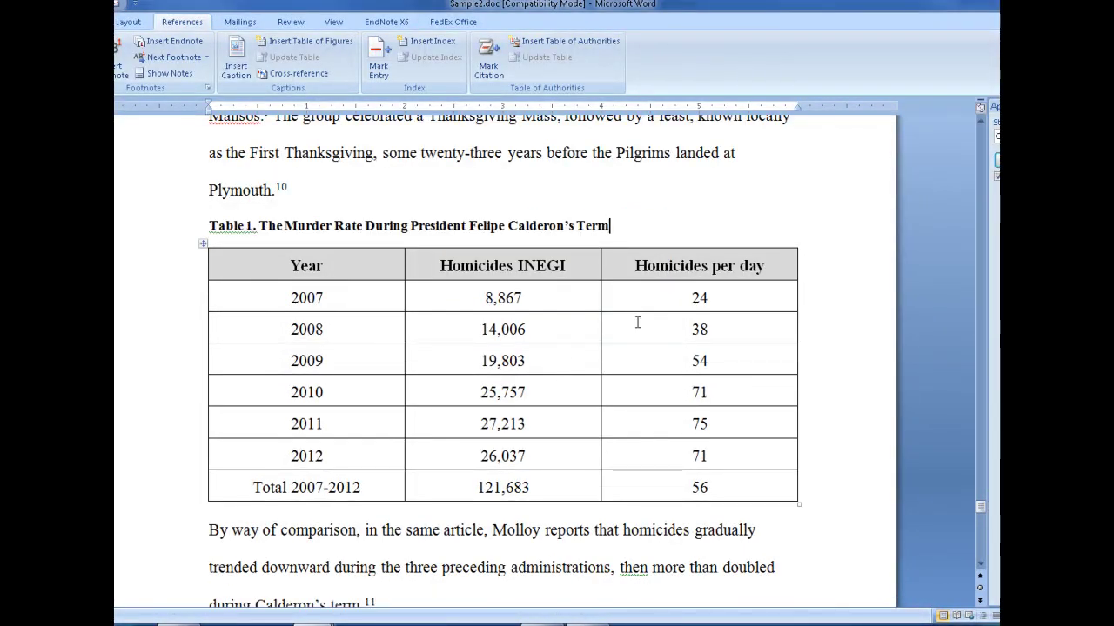
left_click(245, 225)
left_click(301, 228)
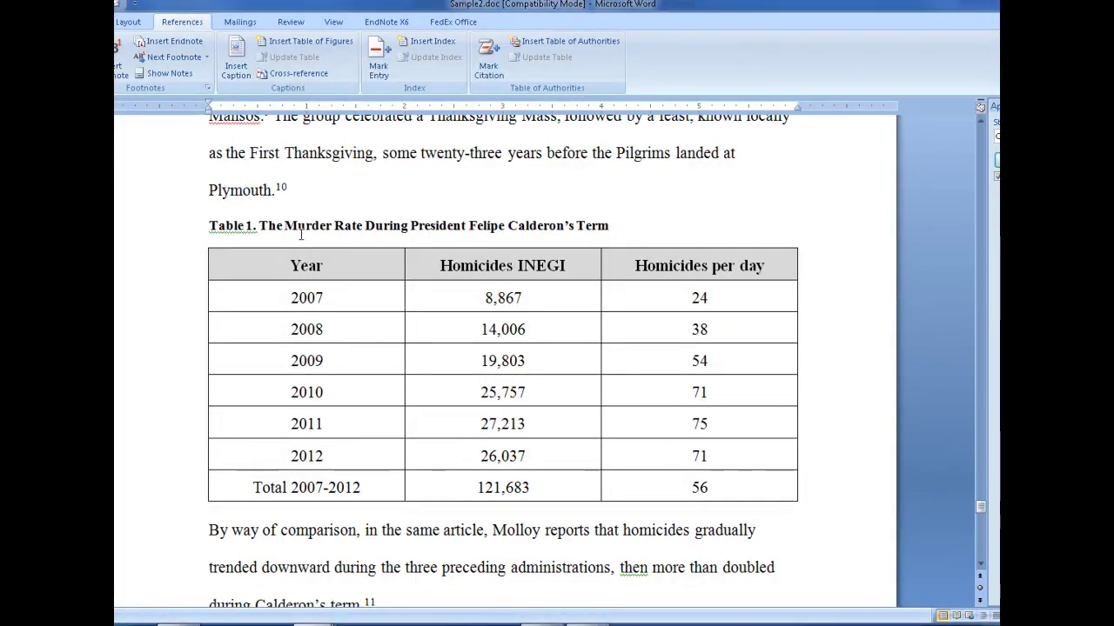
- Delete the manually written title "Murder Rate: Calderon vs. His Three Predecessors" above the presidents table and put an empty line in its place
scroll(301, 233, "down", 4)
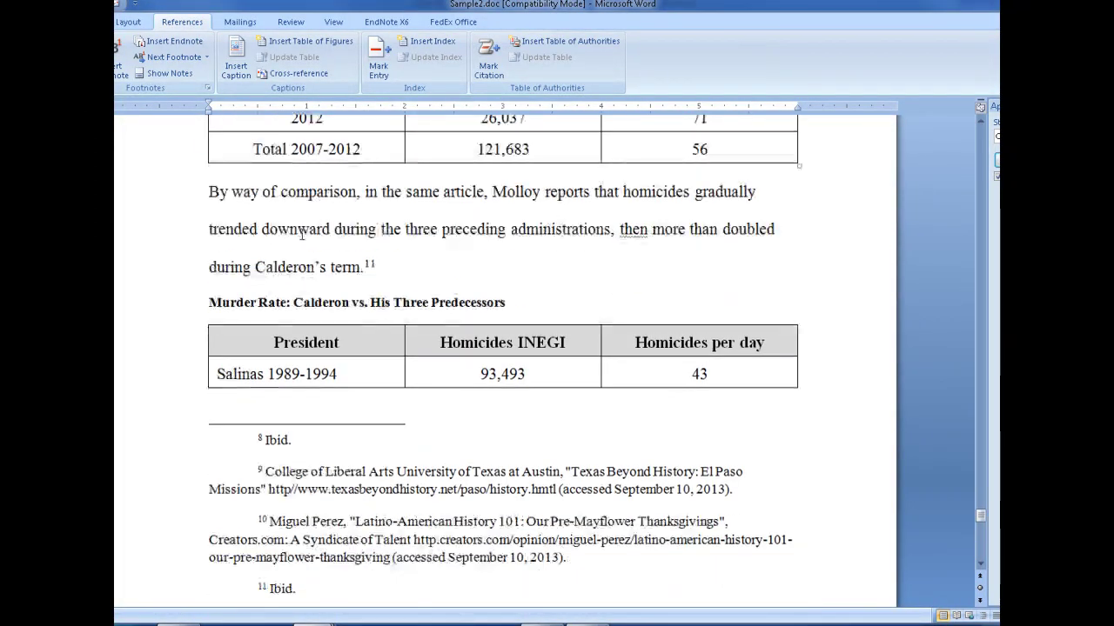
left_click_drag(506, 303, 241, 304)
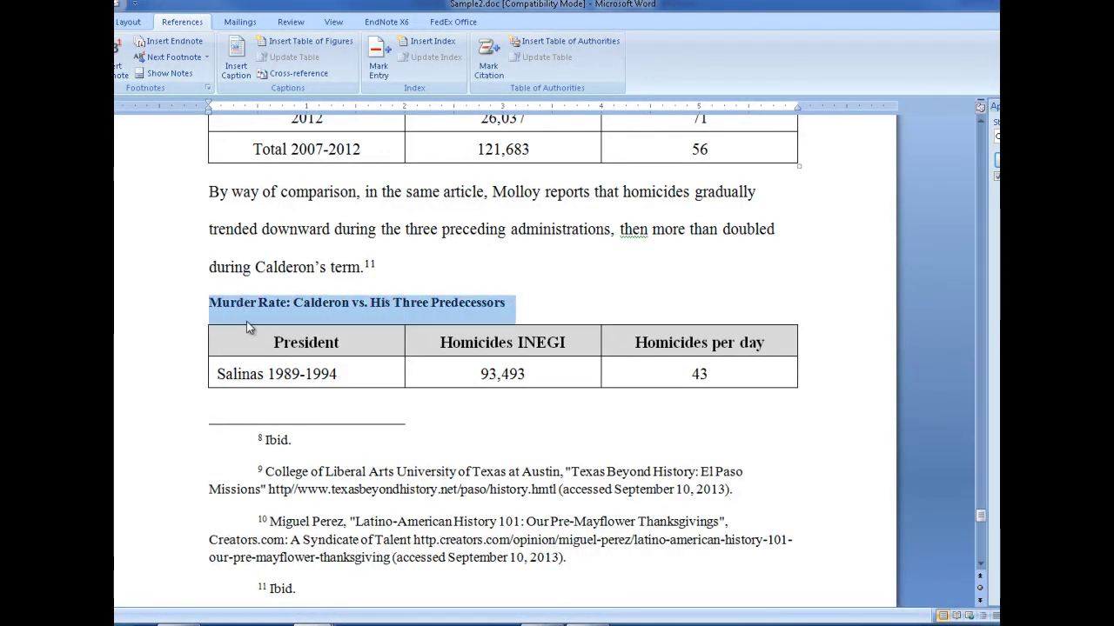
key("Delete")
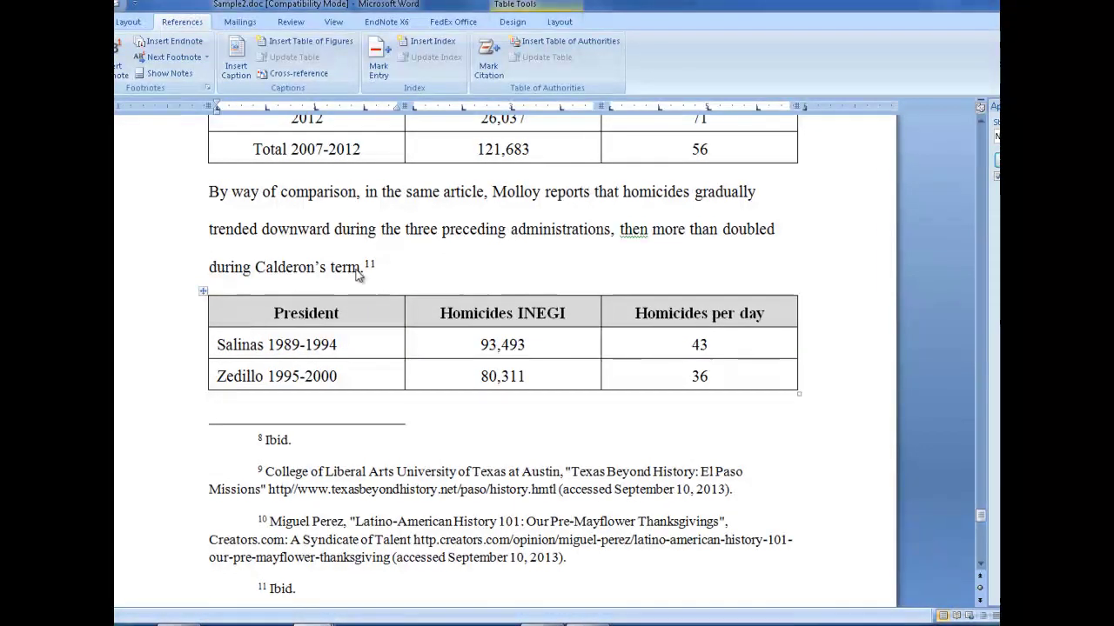
left_click(416, 275)
key("Return")
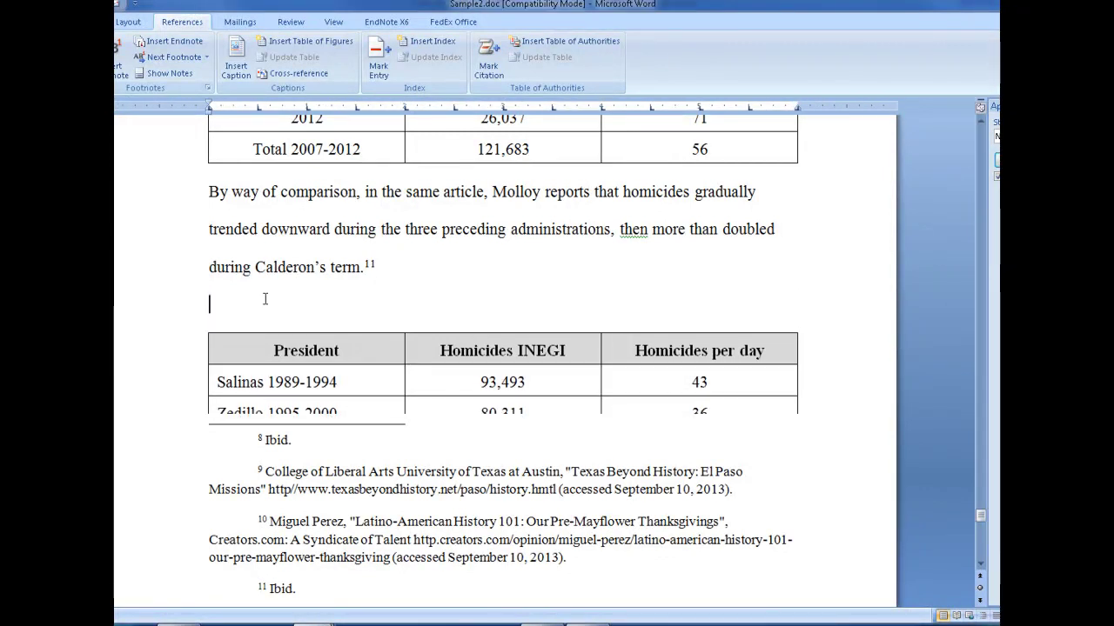
- Insert the caption "Table 2. Murder Rate: Calderon vs. His Three Predecessors" above the presidents table
left_click(235, 50)
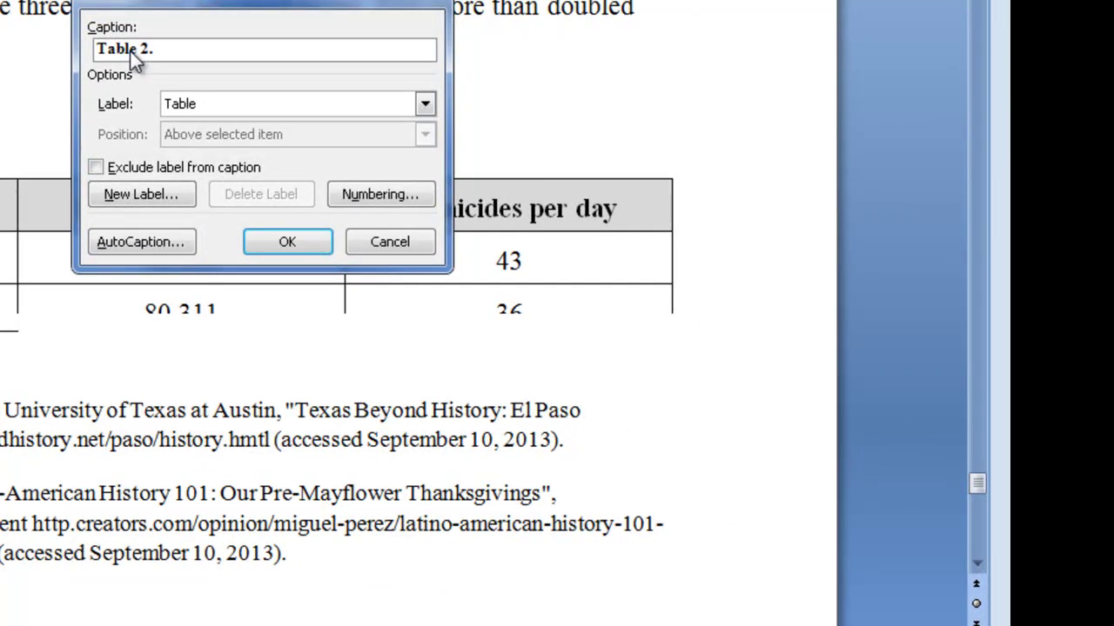
type("Homicides under Calderon vs. His Three Predecessors")
key("Return")
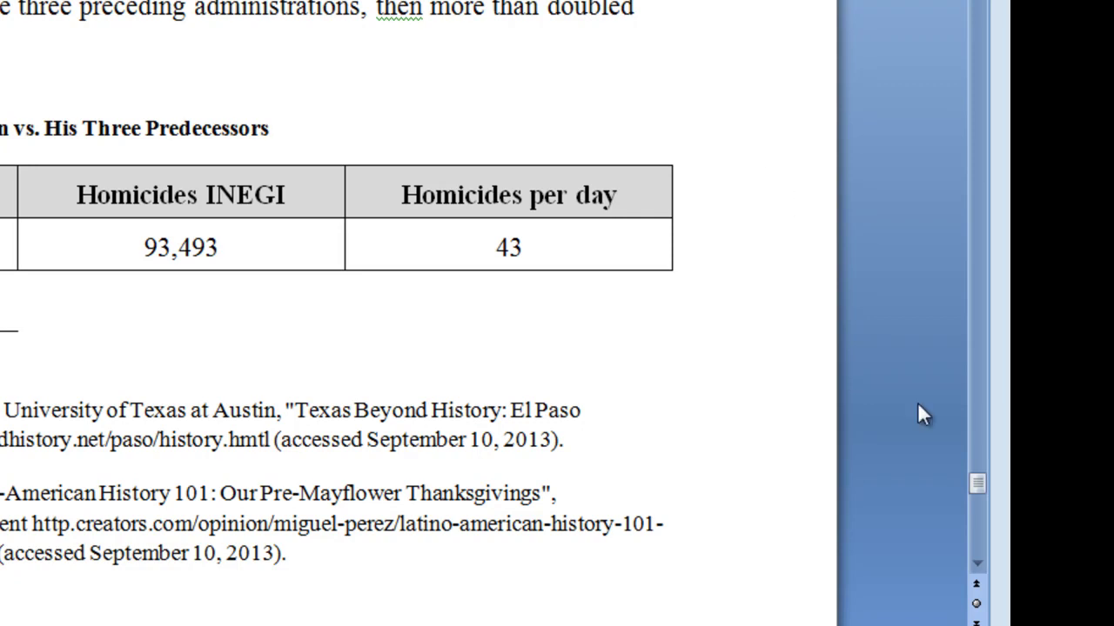
- Replace the empty list under Figures on the Illustrations page with a table of figures using the Figure caption label
left_click_drag(980, 479, 980, 217)
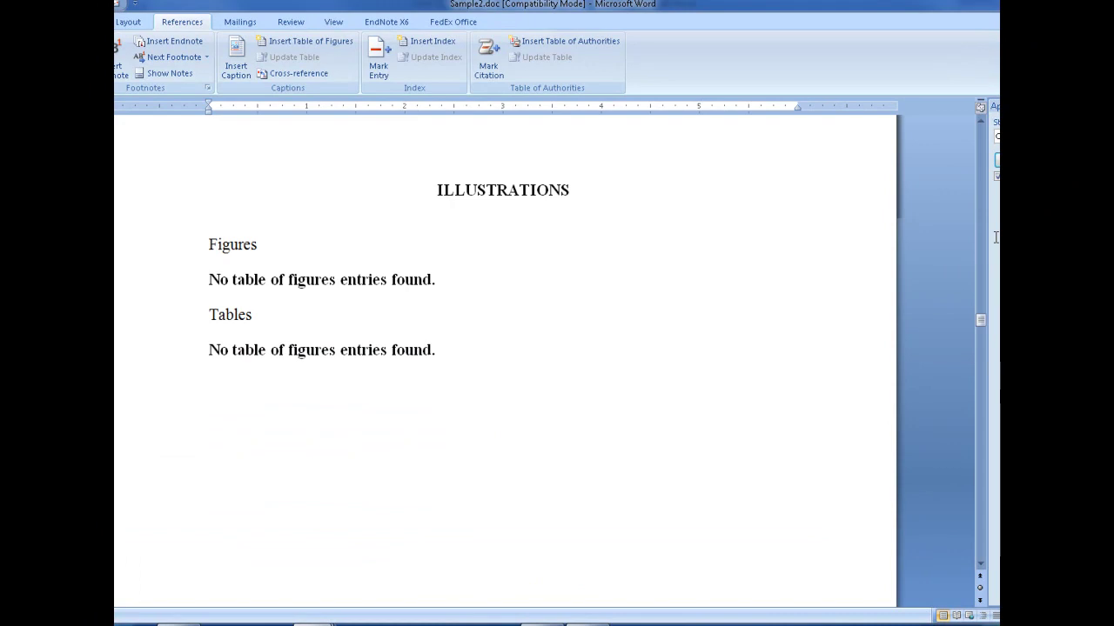
left_click(336, 279)
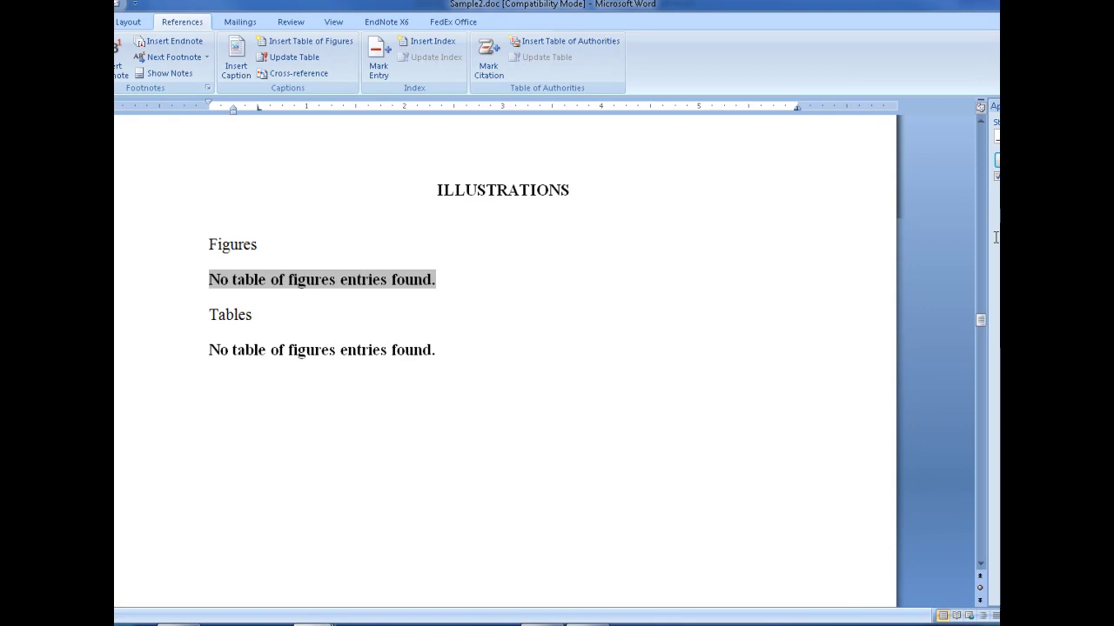
left_click(306, 40)
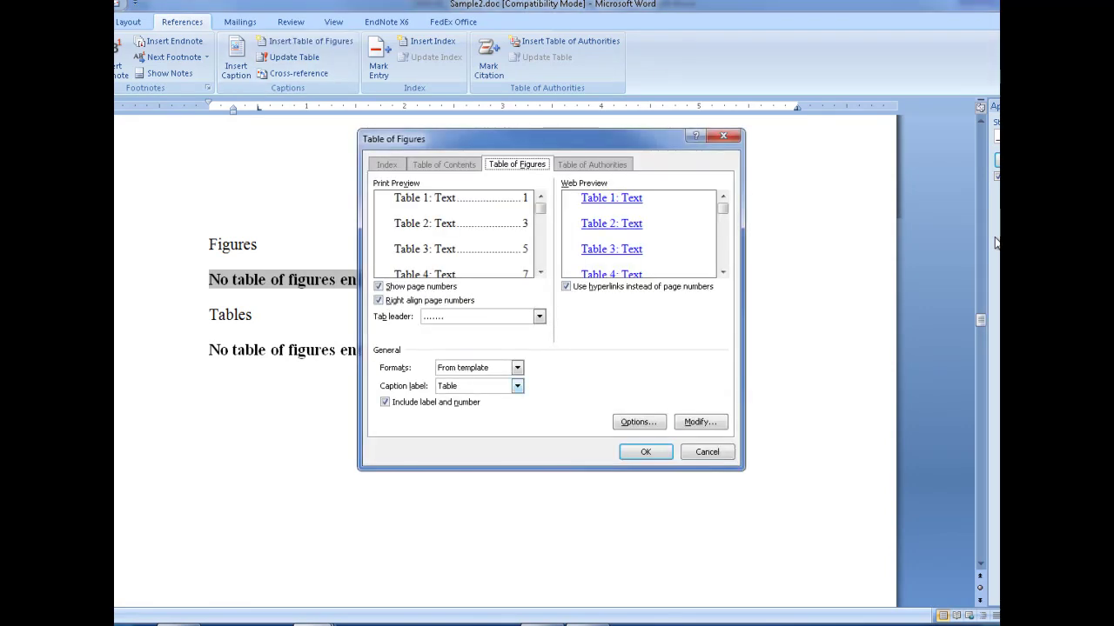
key("alt+l")
key("alt+Down")
key("Up")
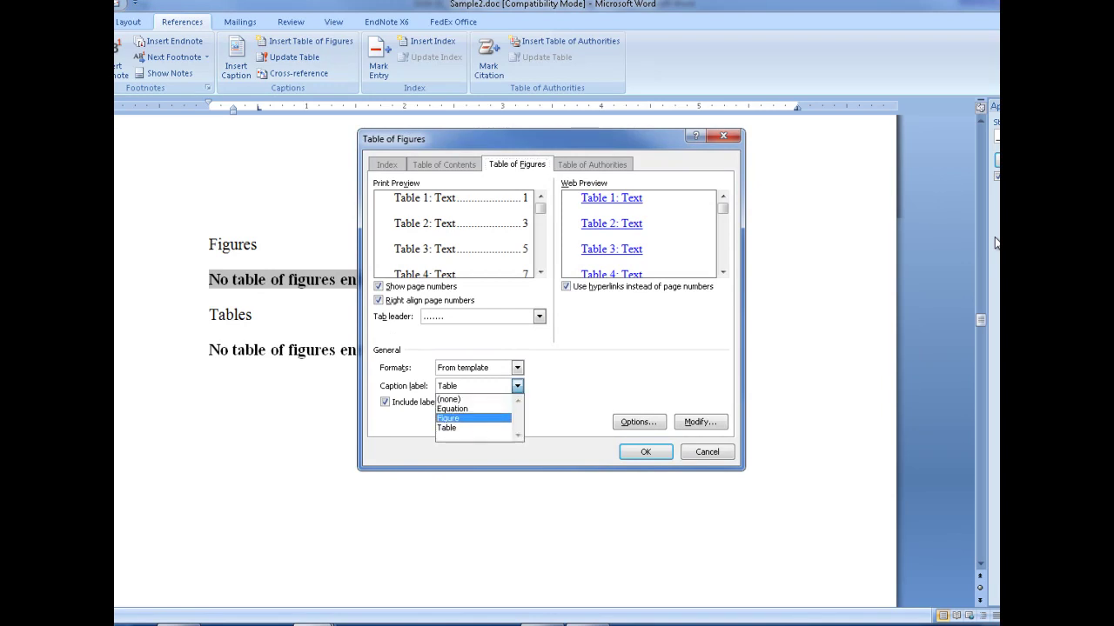
key("Return")
key("Return")
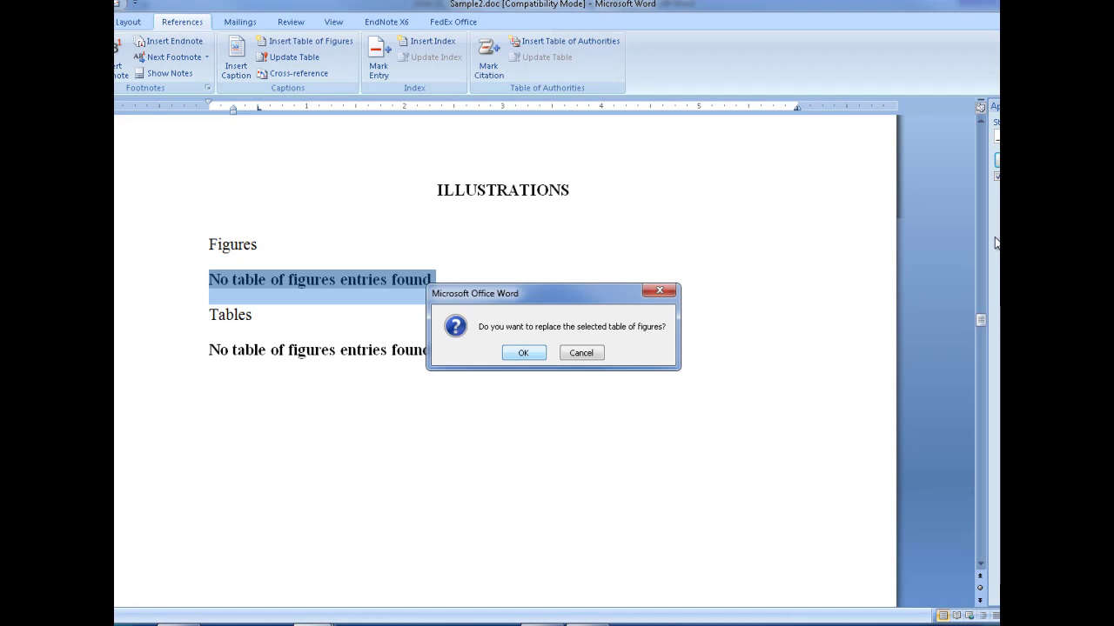
key("Return")
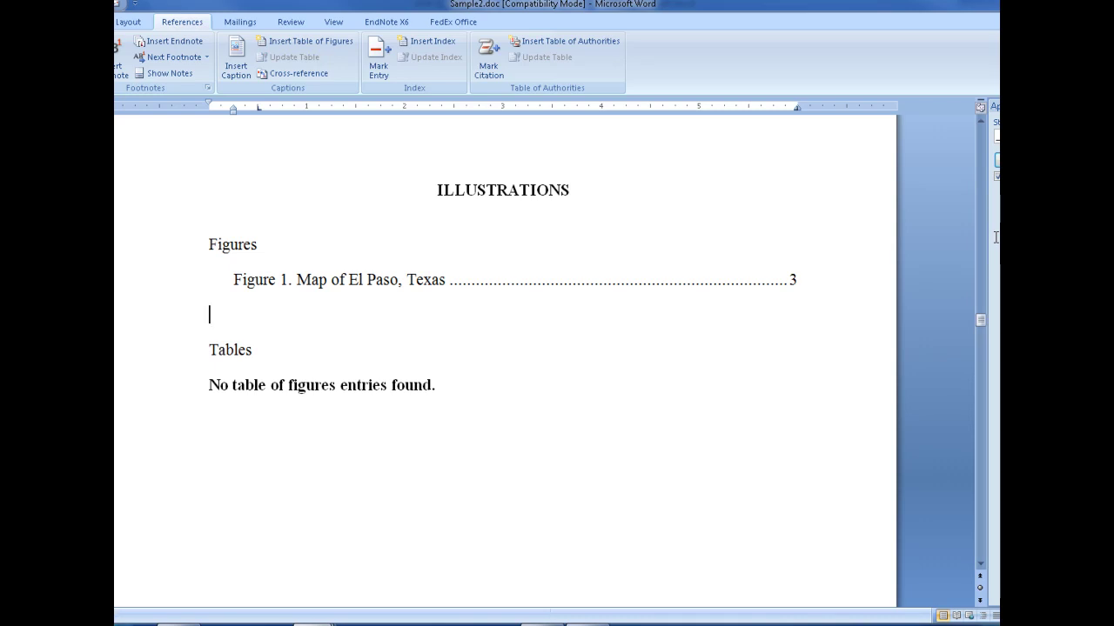
- Replace the empty list under Tables on the Illustrations page with a table of figures using the Table caption label
left_click(385, 384)
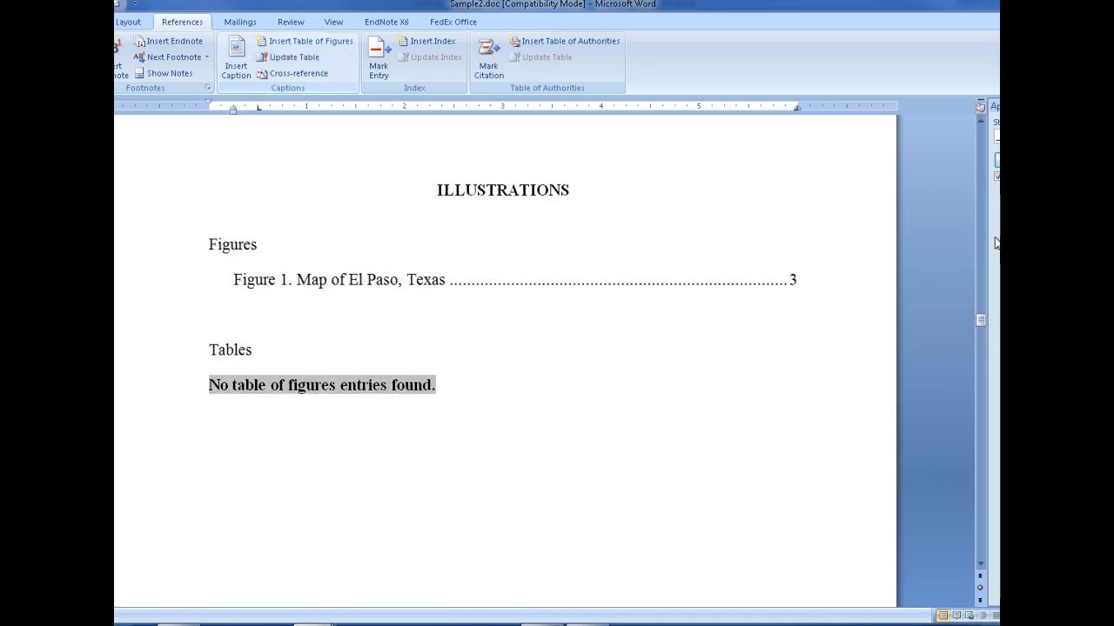
left_click(310, 41)
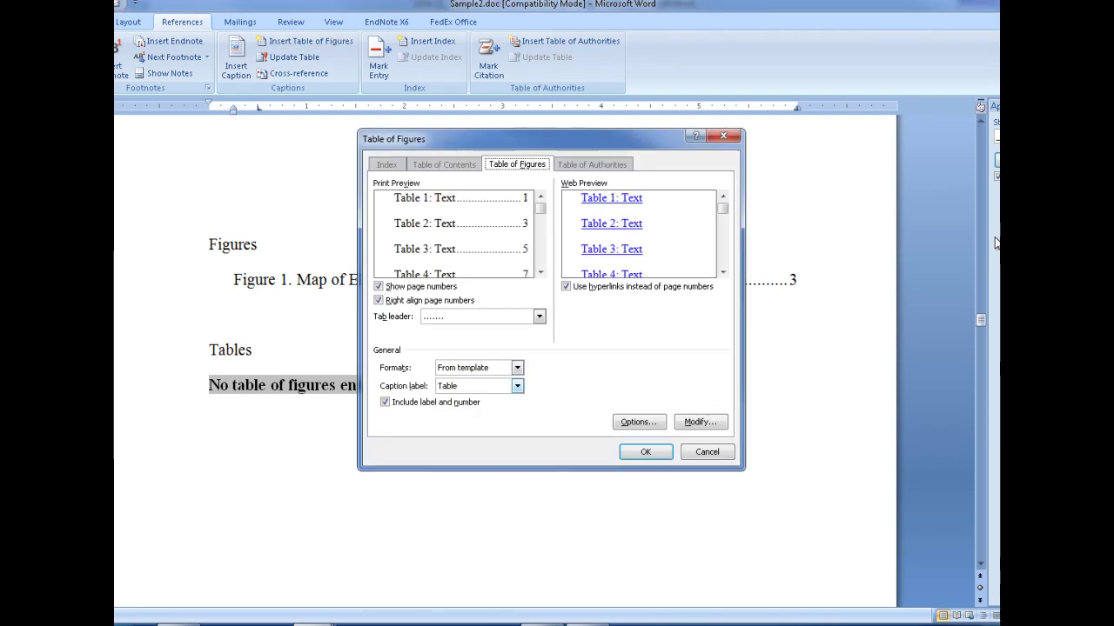
key("Return")
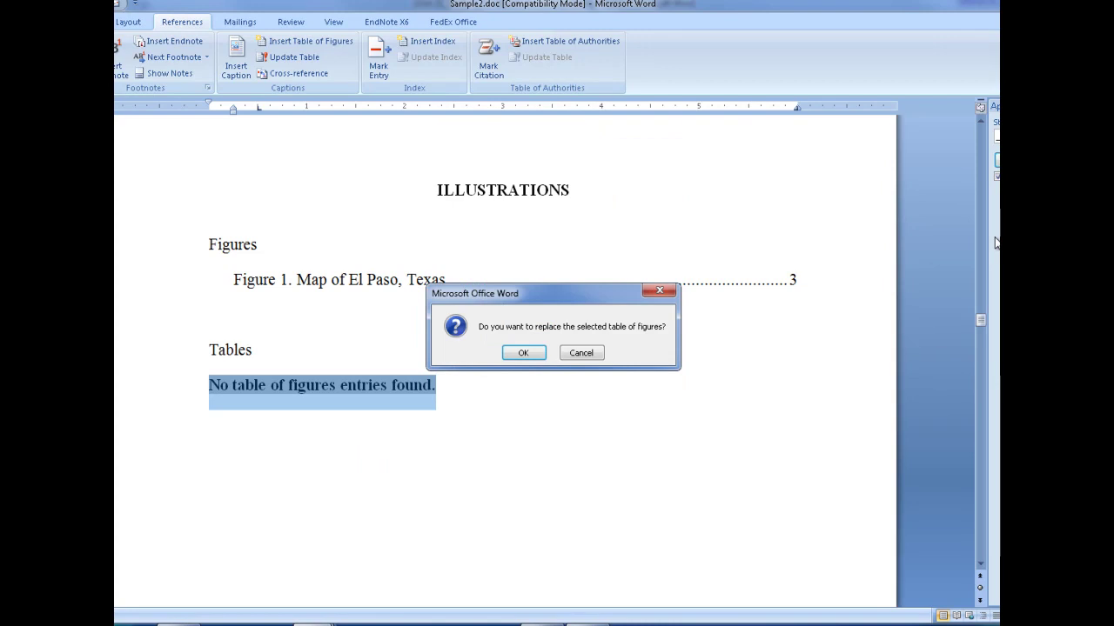
key("Return")
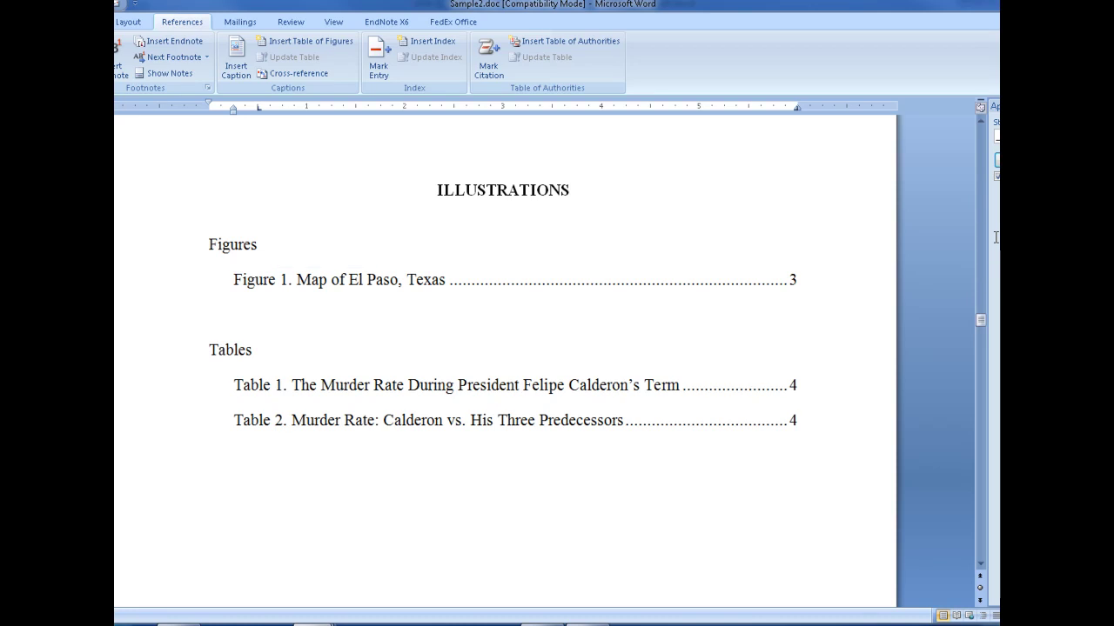
- Remove the word "Figure" from the El Paso map's entry in the Figures list so it starts with its number
left_click(271, 279)
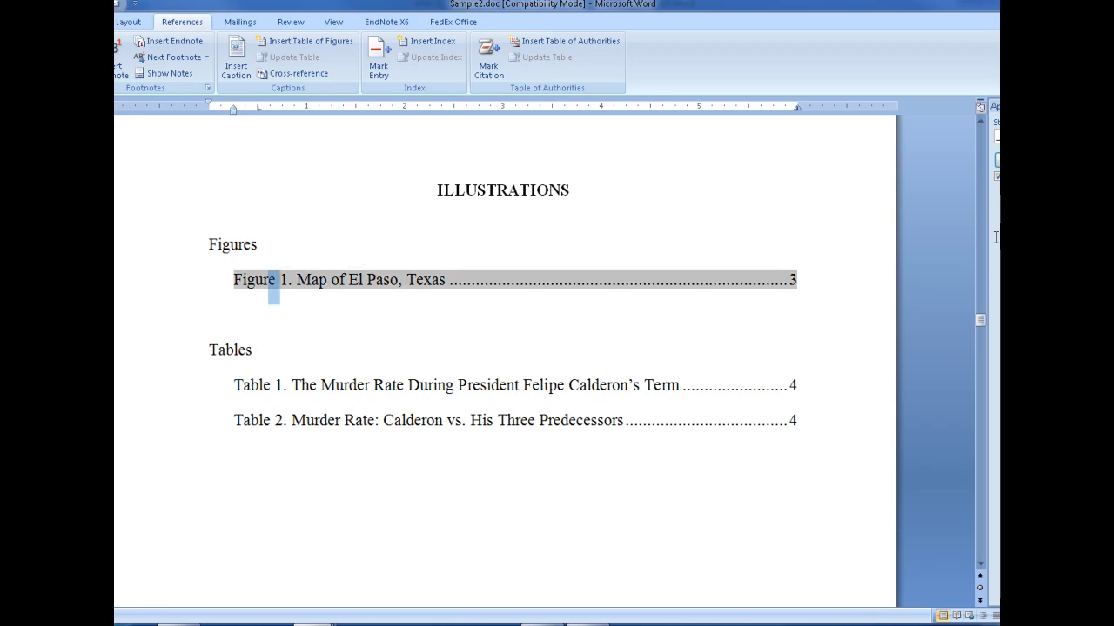
left_click(280, 279)
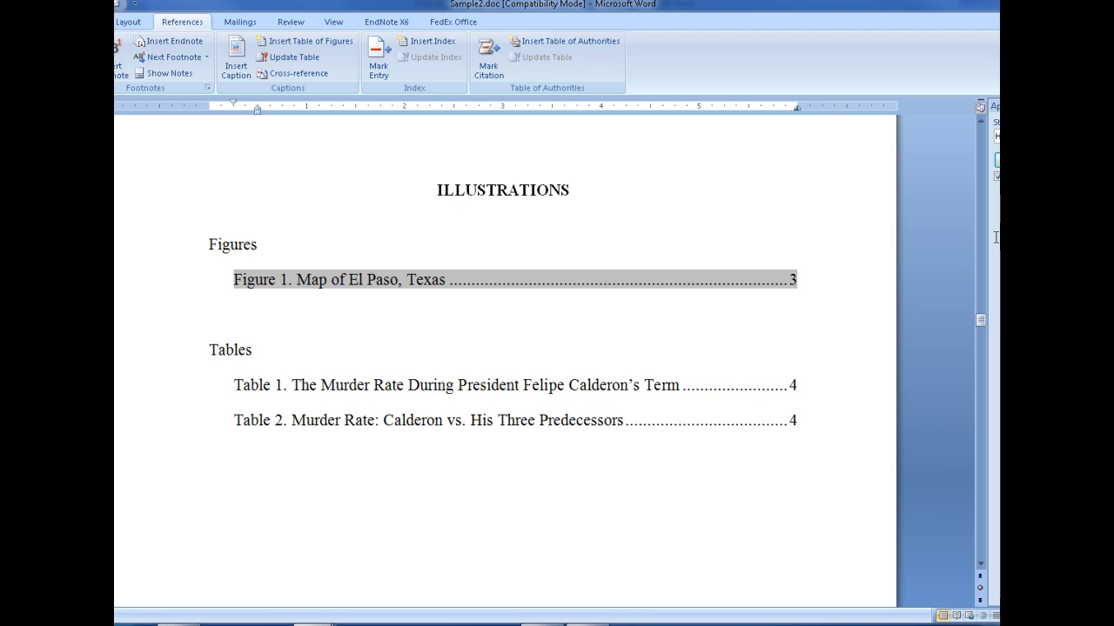
key("BackSpace")
key("BackSpace")
key("BackSpace")
key("BackSpace")
key("BackSpace")
key("BackSpace")
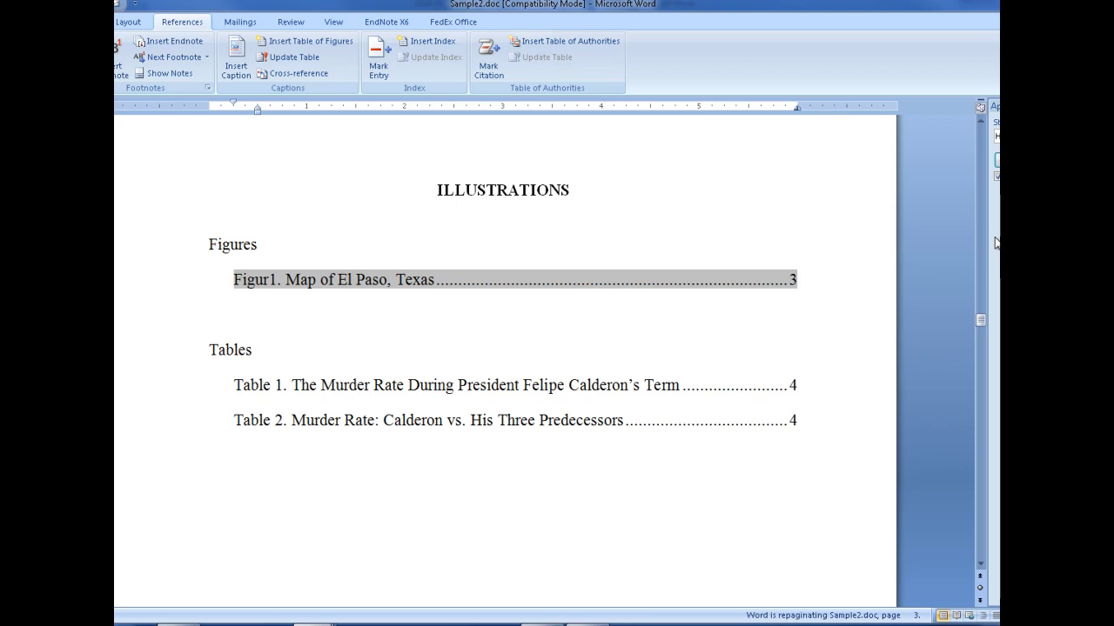
key("BackSpace")
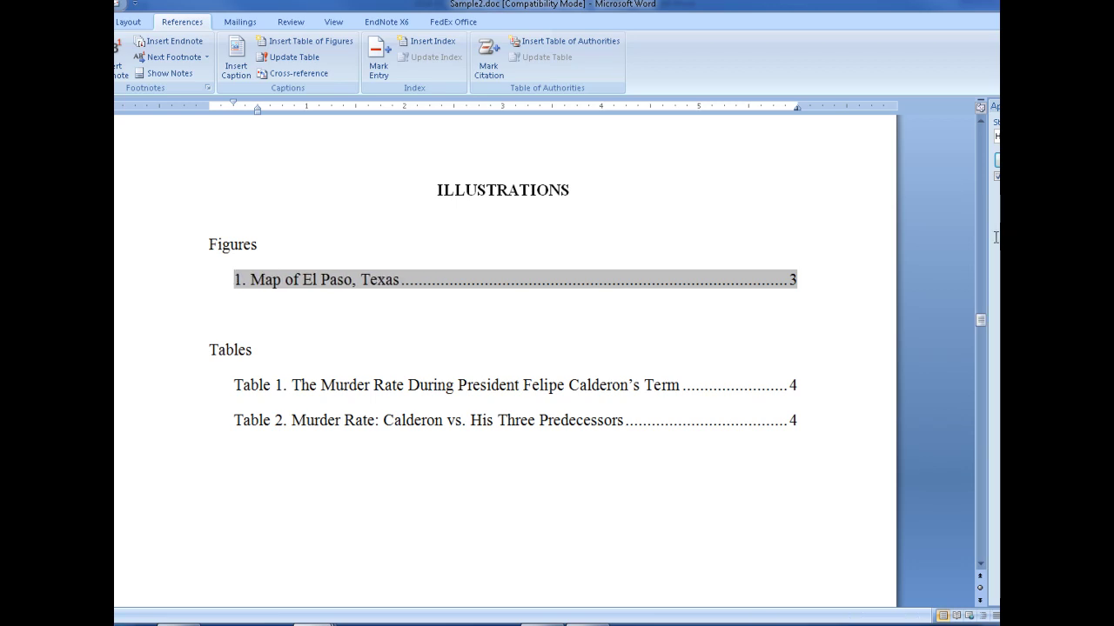
- Separate the number "1." from the map title in the Figures list with a tab
key("Right")
key("Right")
key("Right")
key("Tab")
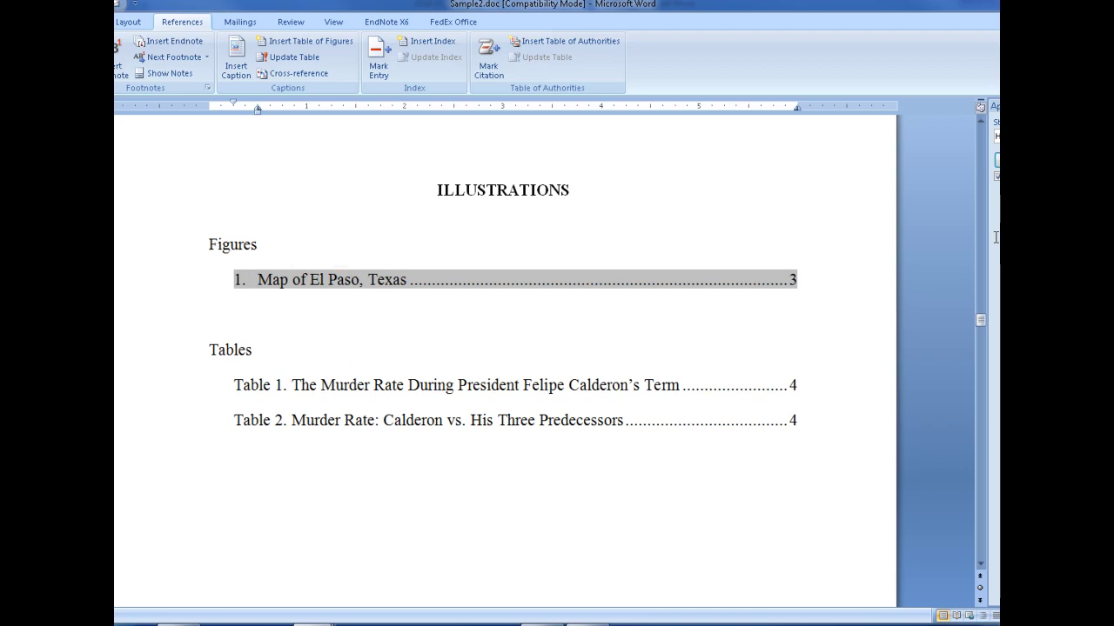
- Remove the word "Table" from the first entry in the Tables list so it starts with "1."
key("Down")
key("Down")
key("Down")
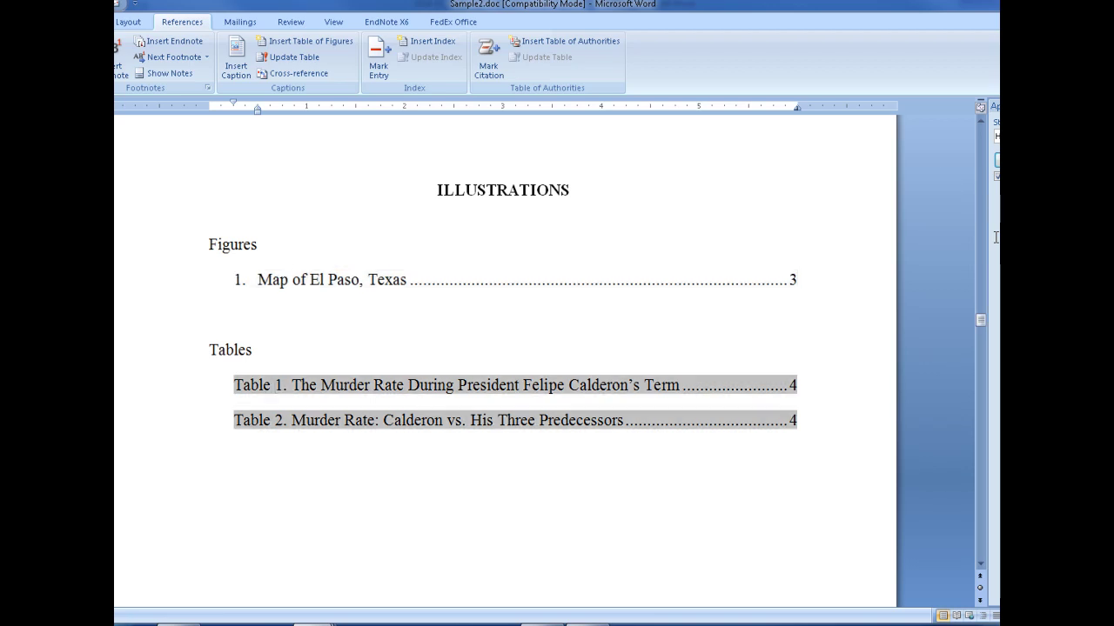
key("BackSpace")
key("BackSpace")
key("BackSpace")
key("BackSpace")
key("BackSpace")
key("BackSpace")
- Remove the word "Table" from the second entry in the Tables list so it starts with "2."
key("Down")
key("BackSpace")
key("BackSpace")
key("BackSpace")
key("BackSpace")
key("BackSpace")
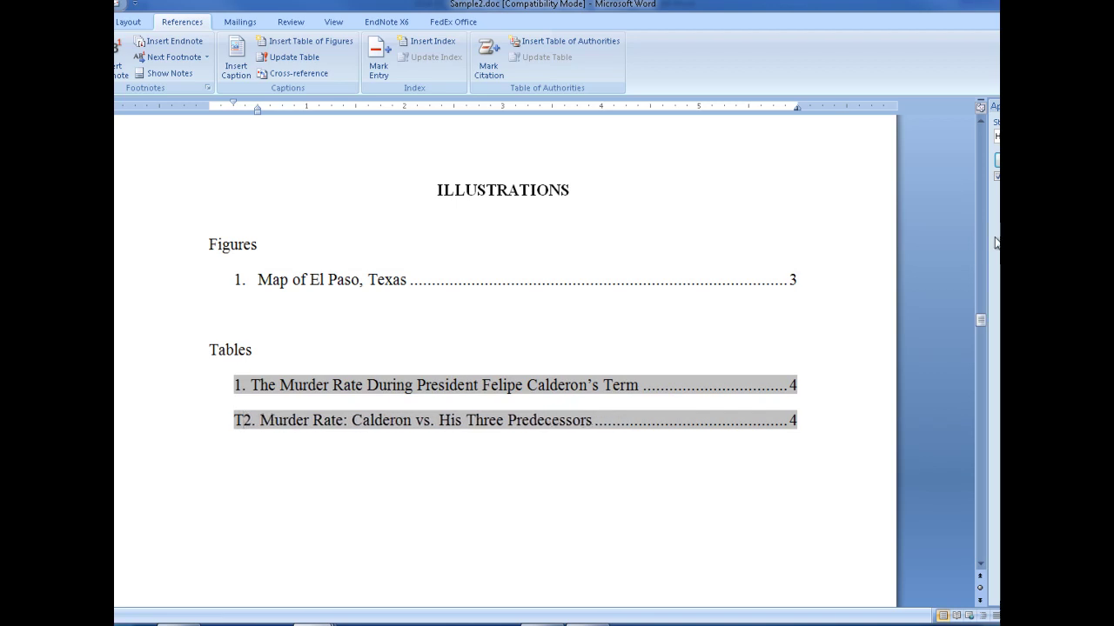
key("BackSpace")
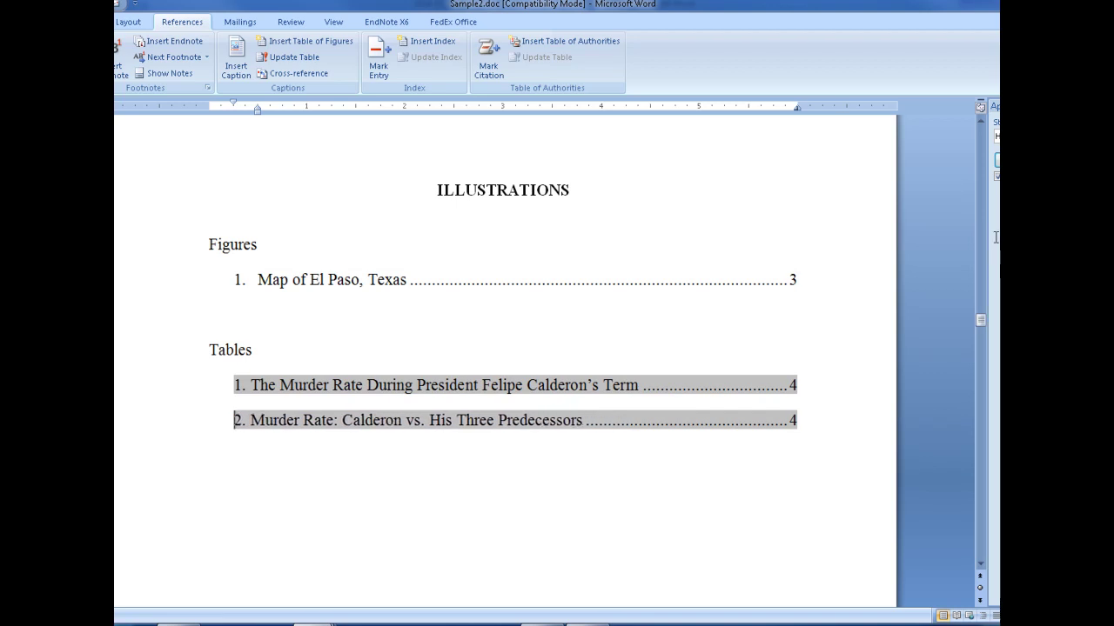